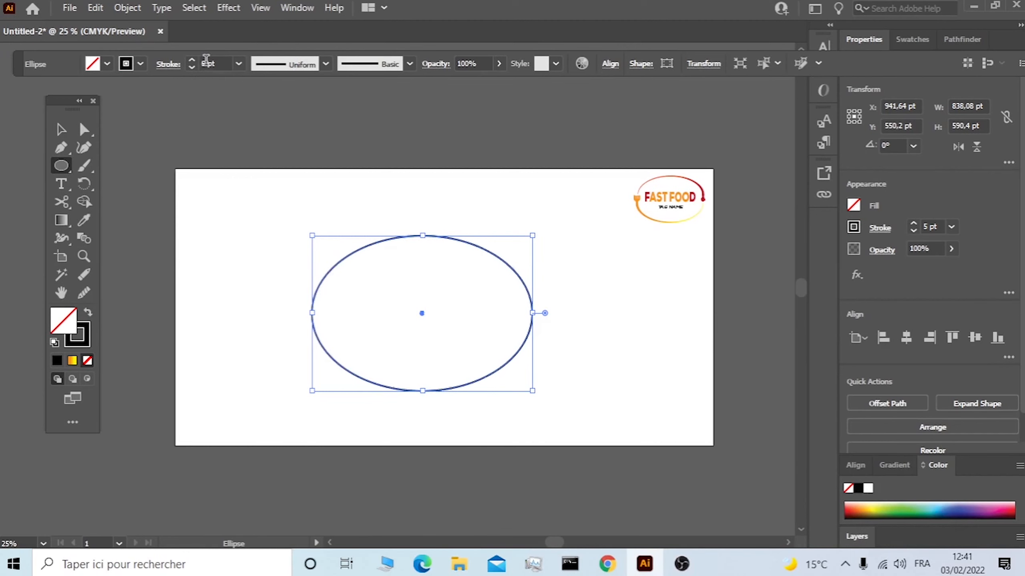
scroll(221, 64, "up", 5)
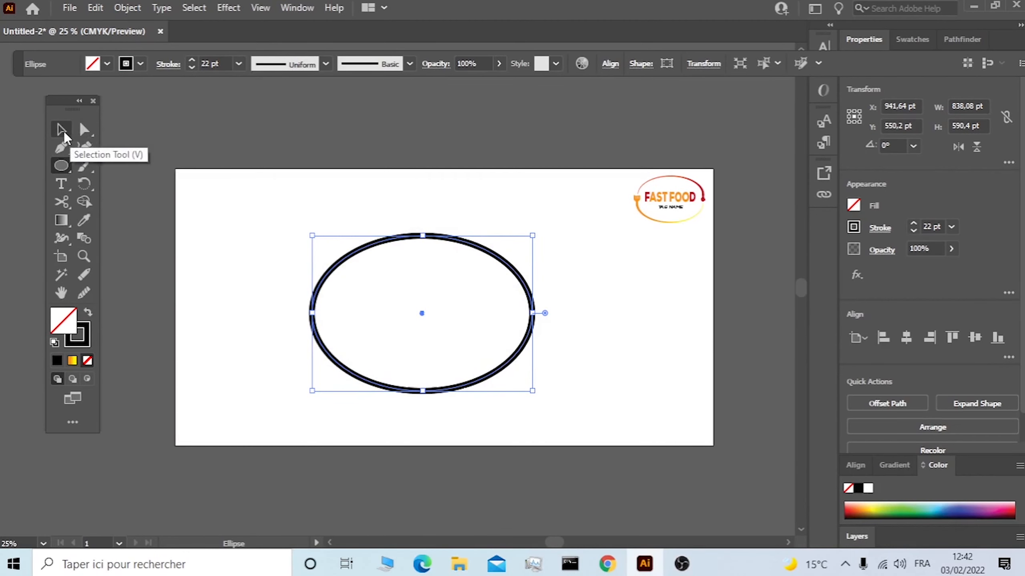
Set the ellipse's stroke to 22 pt and split it at its left and right anchors, moving the upper half up and away.
left_click(62, 204)
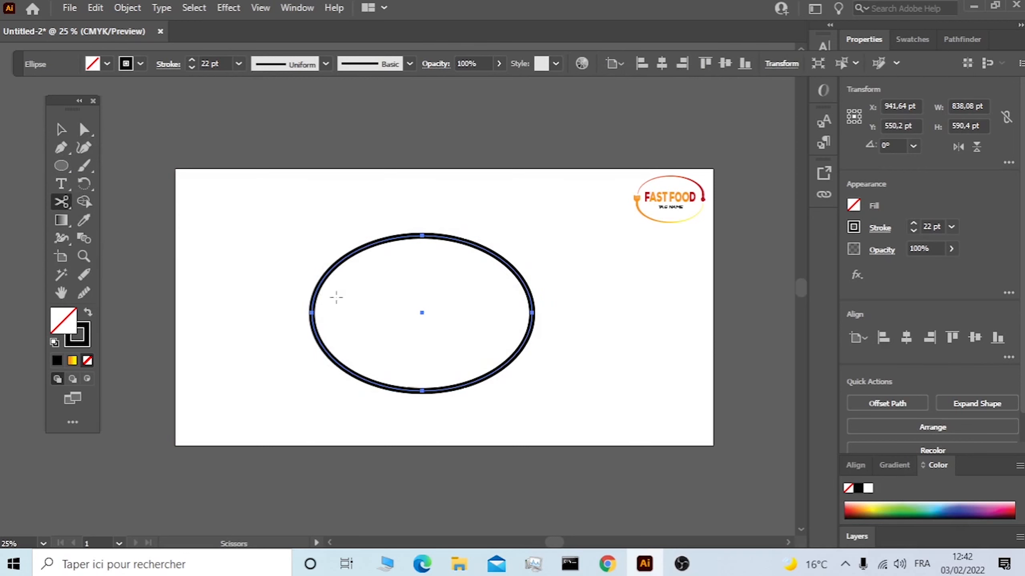
left_click(311, 313)
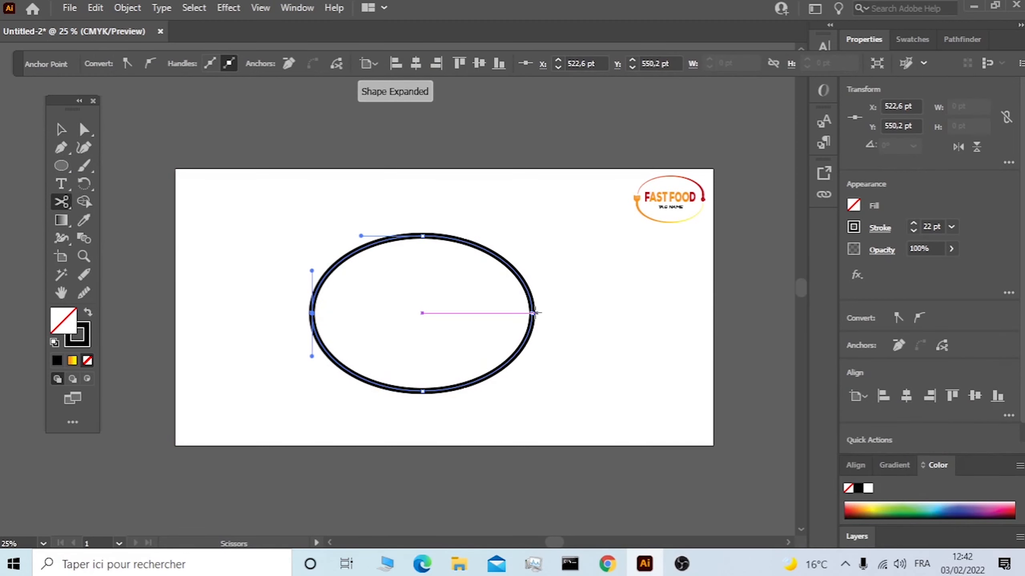
left_click(532, 313)
left_click(63, 129)
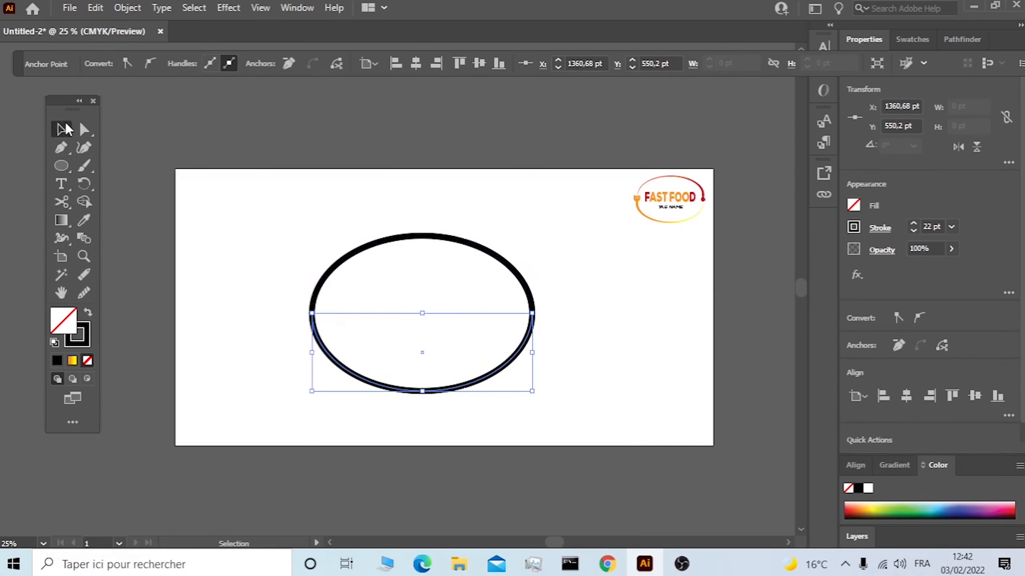
left_click_drag(444, 246, 419, 217)
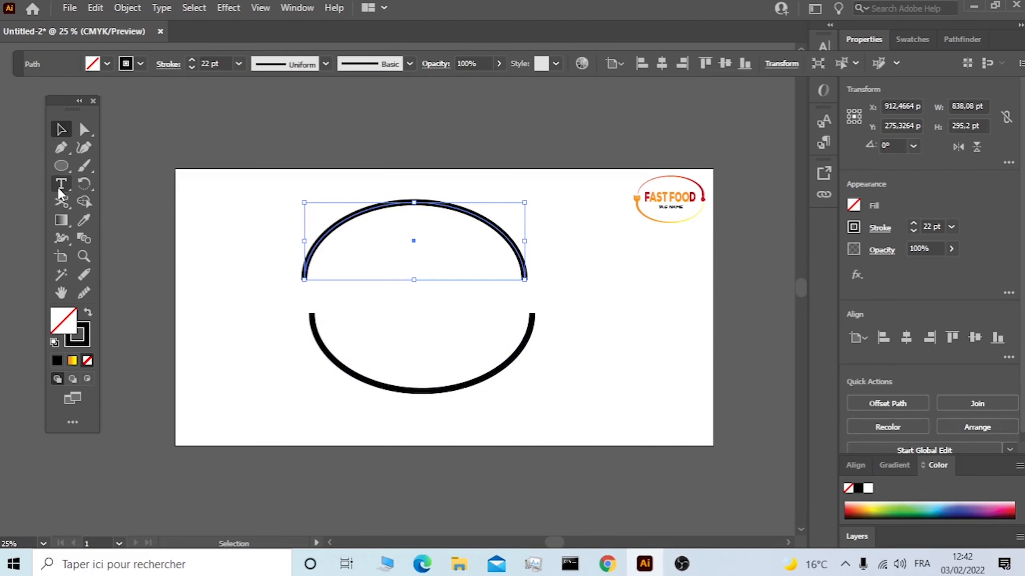
Taper the lower arc's left end and the upper arc's right end to a point with the Width tool.
left_click(62, 237)
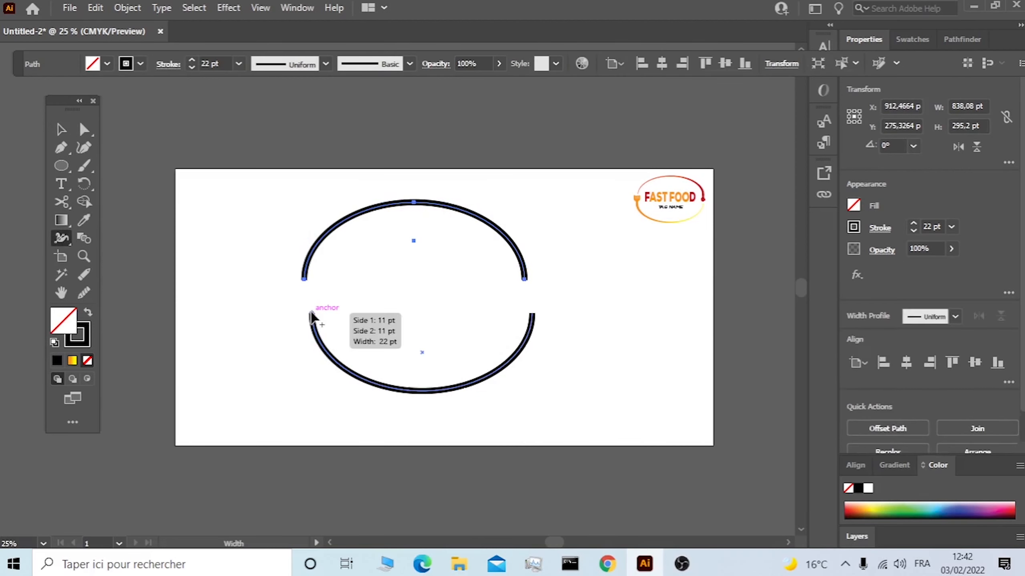
left_click_drag(313, 317, 433, 318)
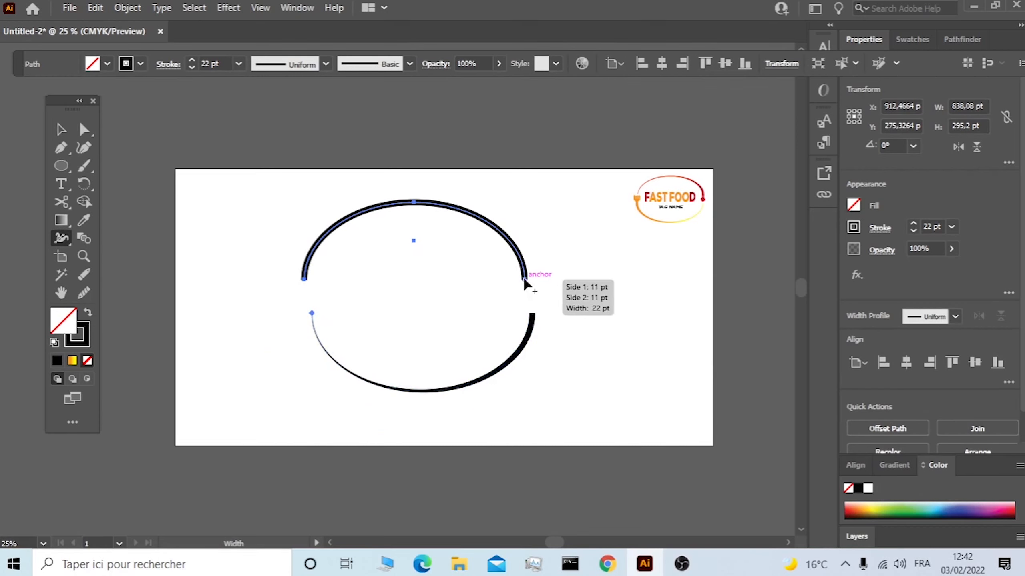
mouse_move(525, 281)
left_mouse_down()
mouse_move(610, 279)
mouse_move(455, 290)
left_mouse_up()
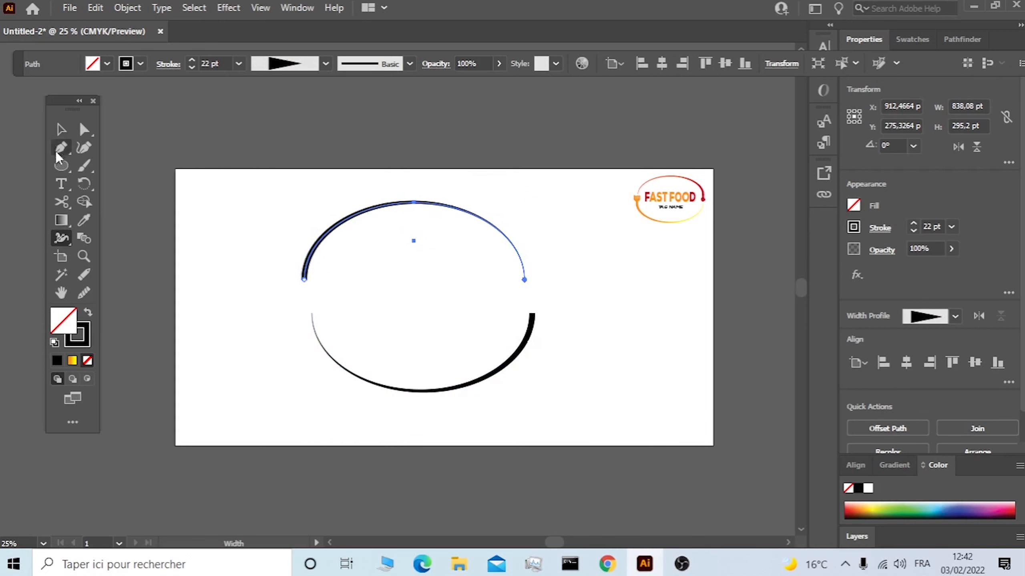
left_click(61, 129)
left_click(280, 278)
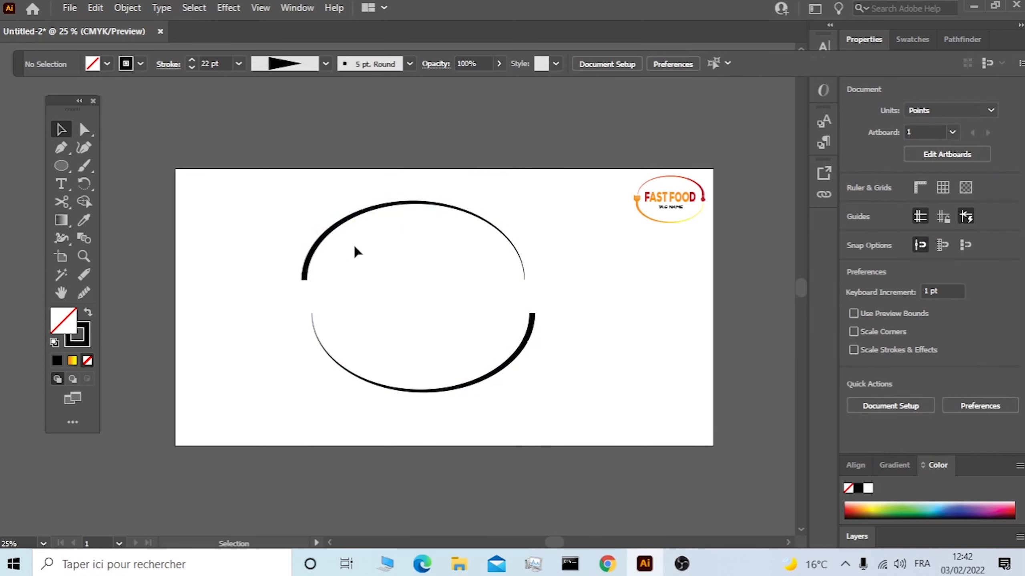
Draw a small upright ellipse about 55 × 84 pt left of the arcs and give it a black fill without stroke.
left_click(62, 165)
left_click_drag(233, 215, 215, 241)
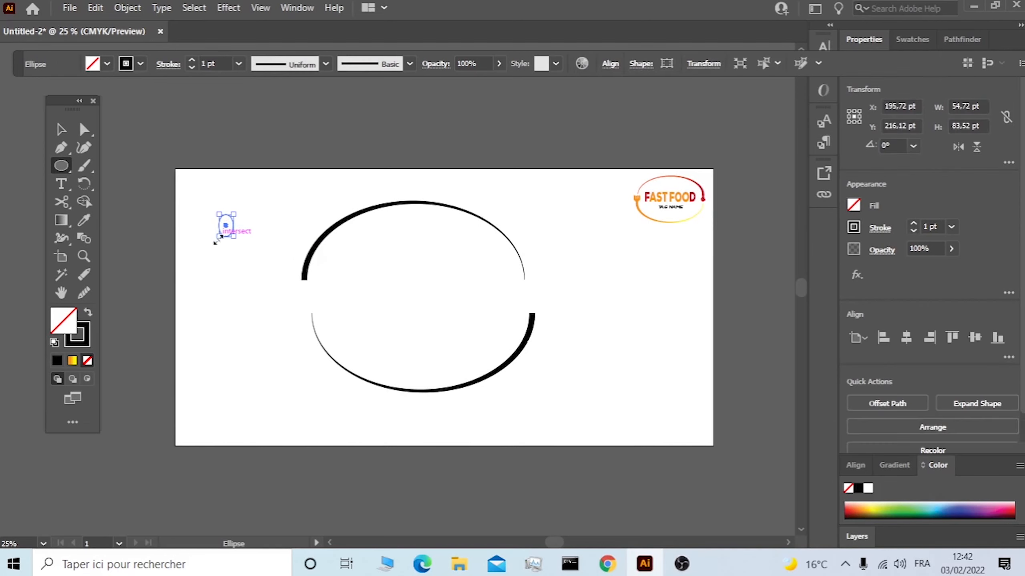
left_click(88, 313)
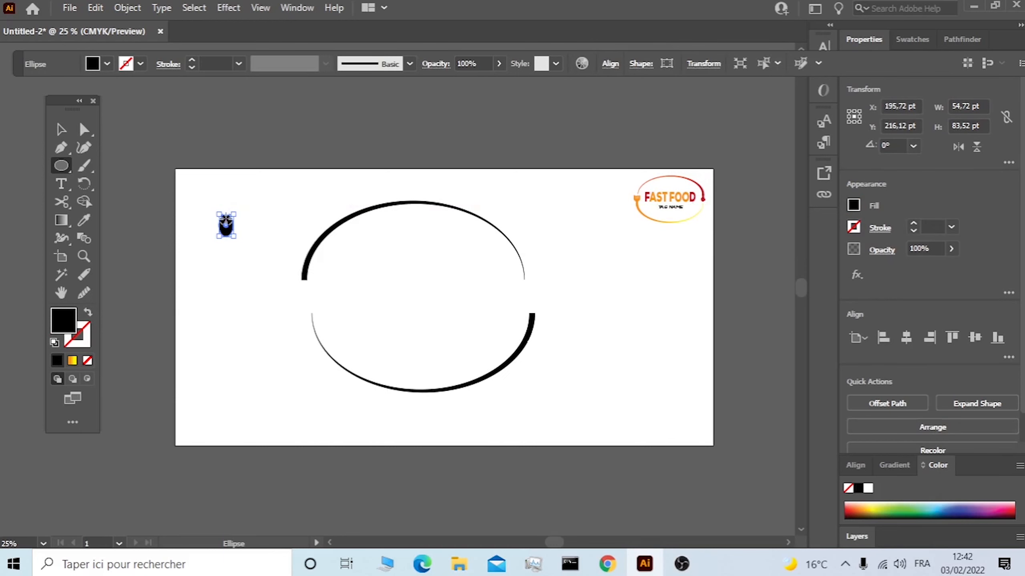
Draw a black rectangle about 22 × 29 pt just below the upper arc's thick end, matching the arc's width.
scroll(226, 219, "up", 4)
left_click_drag(62, 166, 121, 165)
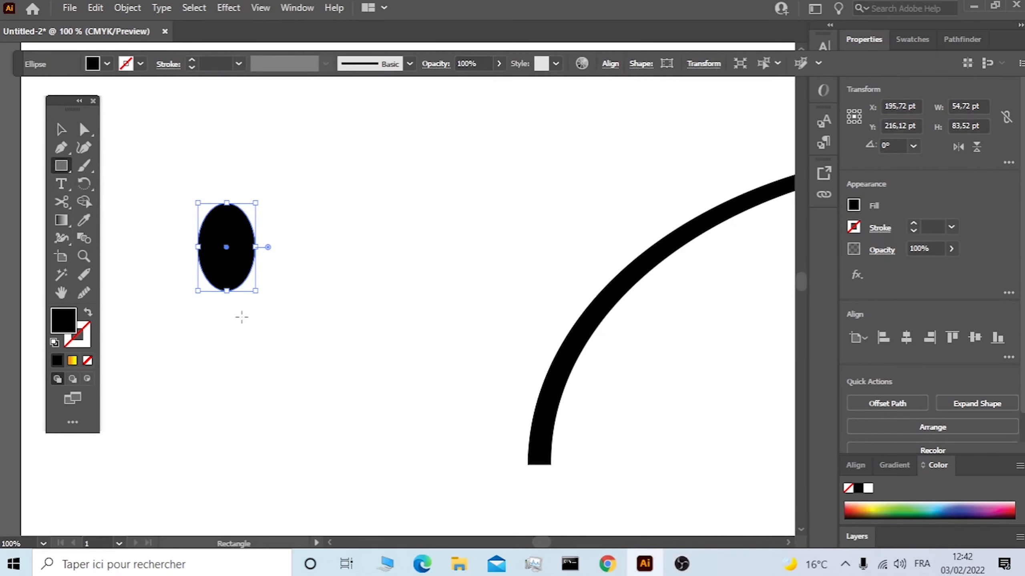
scroll(560, 441, "down", 1)
scroll(549, 421, "up", 3)
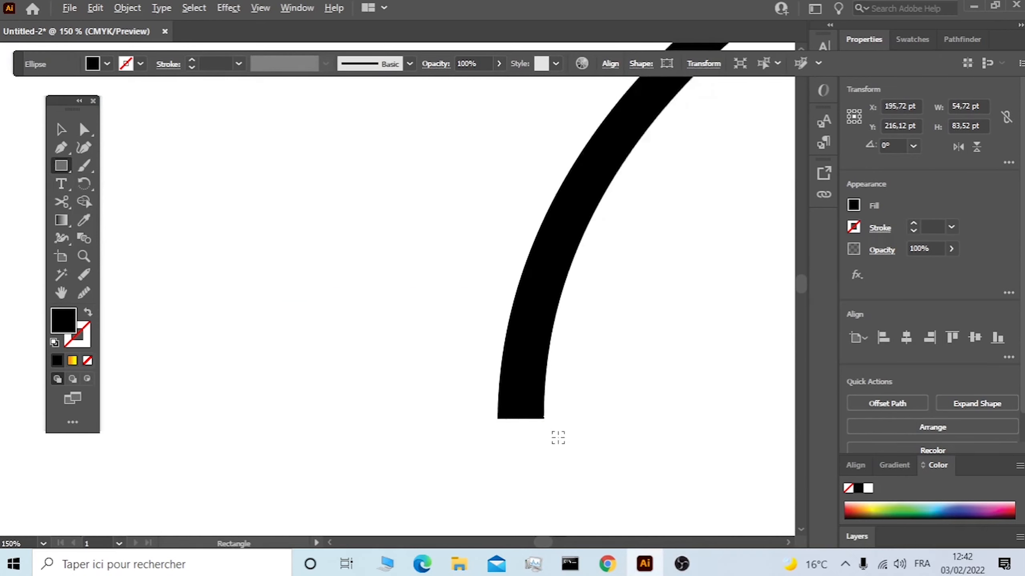
left_click_drag(539, 421, 469, 513)
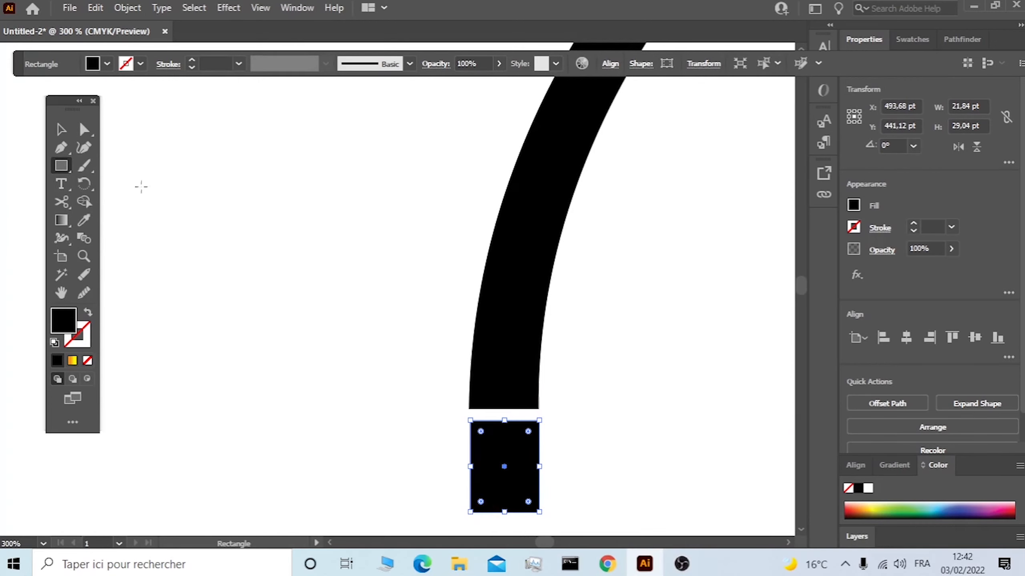
Move the small rectangle near the black ellipse and place a copy of it centred over the ellipse's lower end.
left_click(60, 129)
scroll(395, 347, "down", 5)
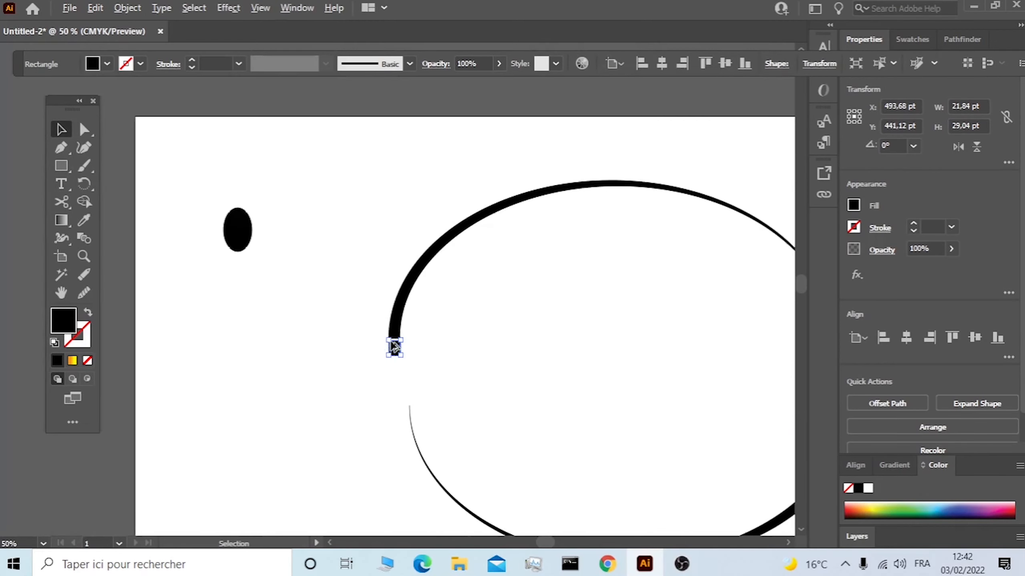
left_click_drag(400, 351, 424, 304)
scroll(238, 272, "up", 5)
scroll(282, 323, "up", 3)
left_click_drag(193, 329, 251, 256)
scroll(251, 257, "up", 3)
Merge the ellipse and the overlapping rectangle into a single spoon shape with the Shape Builder.
left_click(355, 121)
left_click_drag(355, 121, 154, 362)
left_click(82, 202)
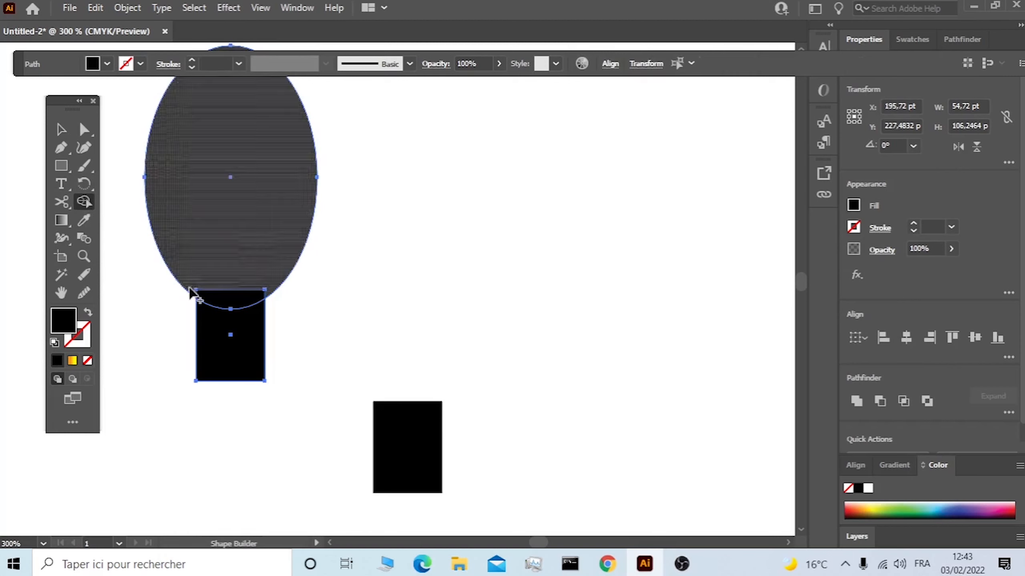
left_click_drag(224, 327, 236, 258)
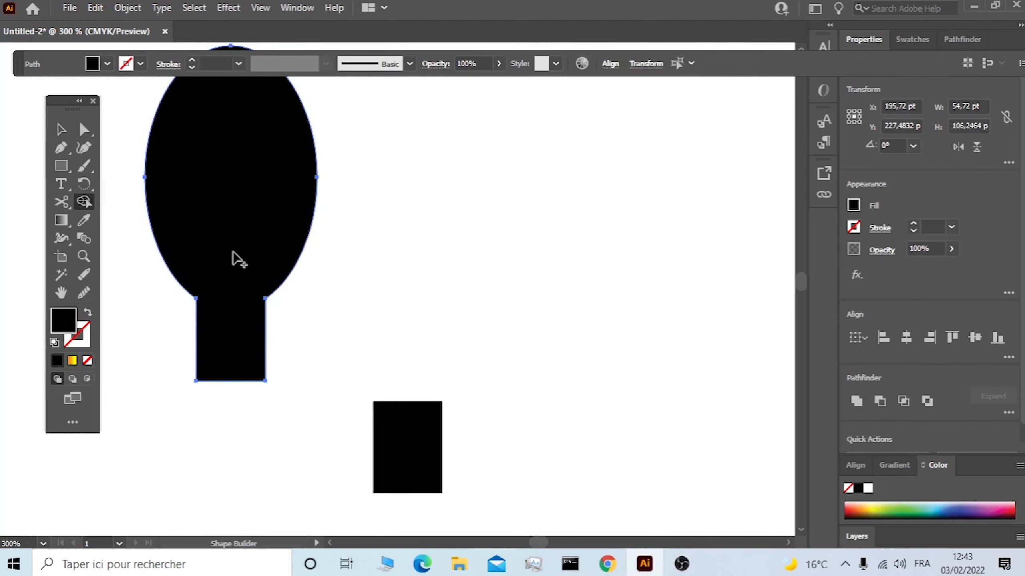
Round the corners of the spoon shape's neck and lower end to 10.92 pt.
left_click(86, 130)
left_click_drag(278, 311, 379, 371)
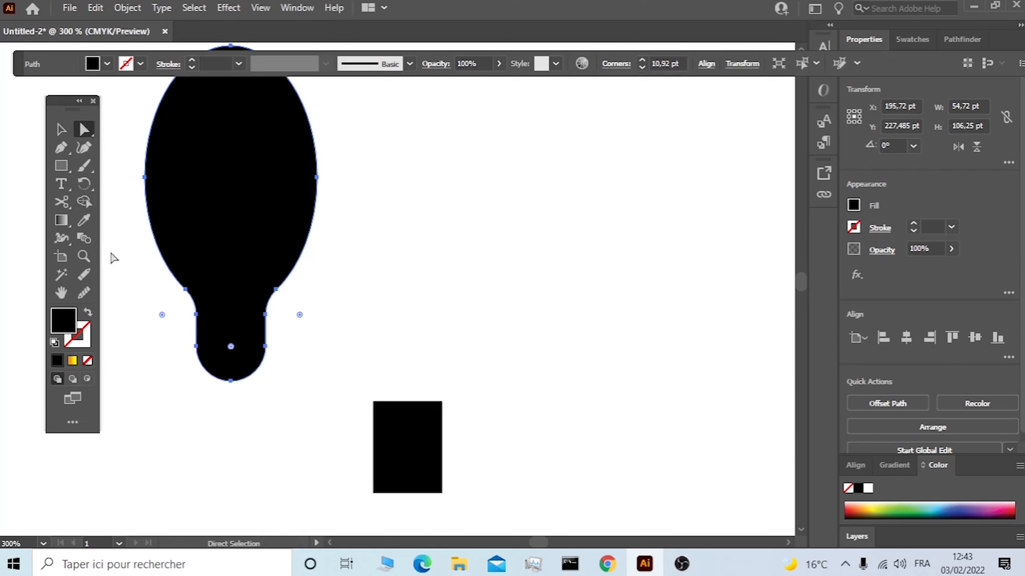
left_click(62, 129)
left_click(417, 274)
scroll(417, 274, "down", 1)
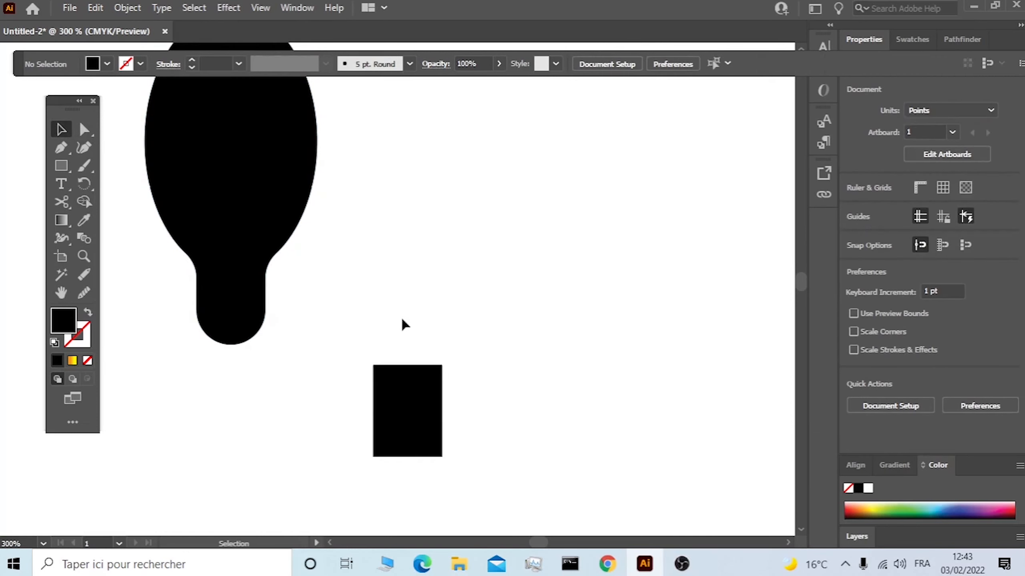
Draw a black rectangle about 49 × 77 pt to the right of the spoon shape, level with its upper end.
left_click(61, 165)
scroll(395, 284, "down", 1)
scroll(436, 242, "up", 1)
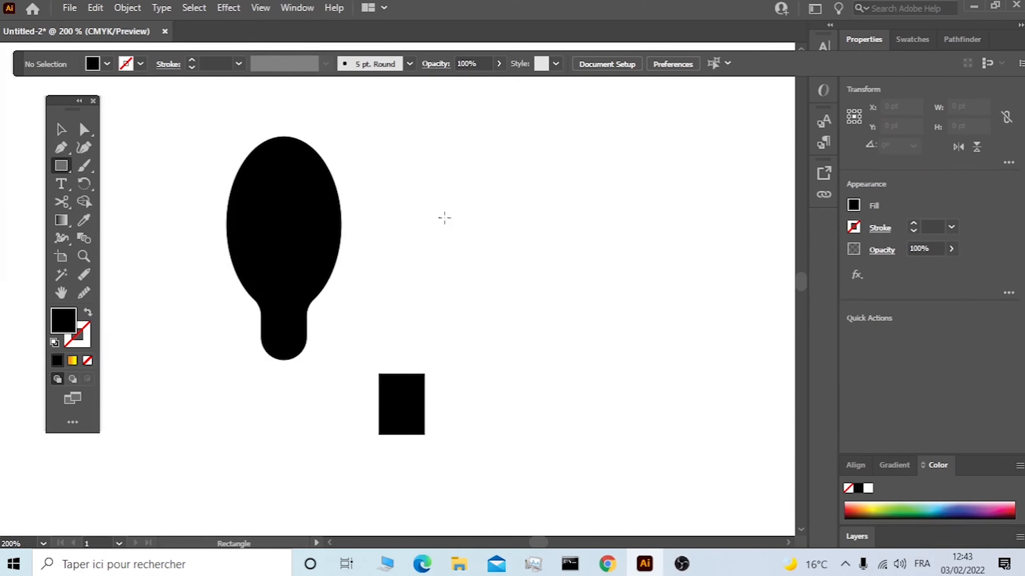
mouse_move(518, 138)
left_mouse_down()
mouse_move(444, 153)
mouse_move(422, 318)
mouse_move(416, 299)
left_mouse_up()
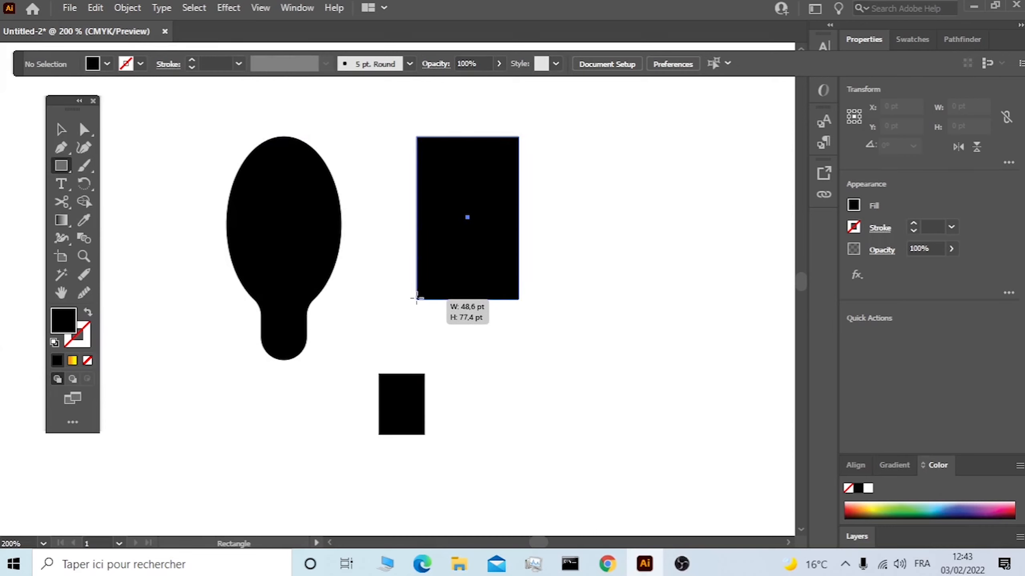
left_click_drag(416, 299, 417, 298)
Draw a bar about 4 × 61 pt centred across the large rectangle's upper edge and duplicate it on both sides.
scroll(278, 164, "up", 3)
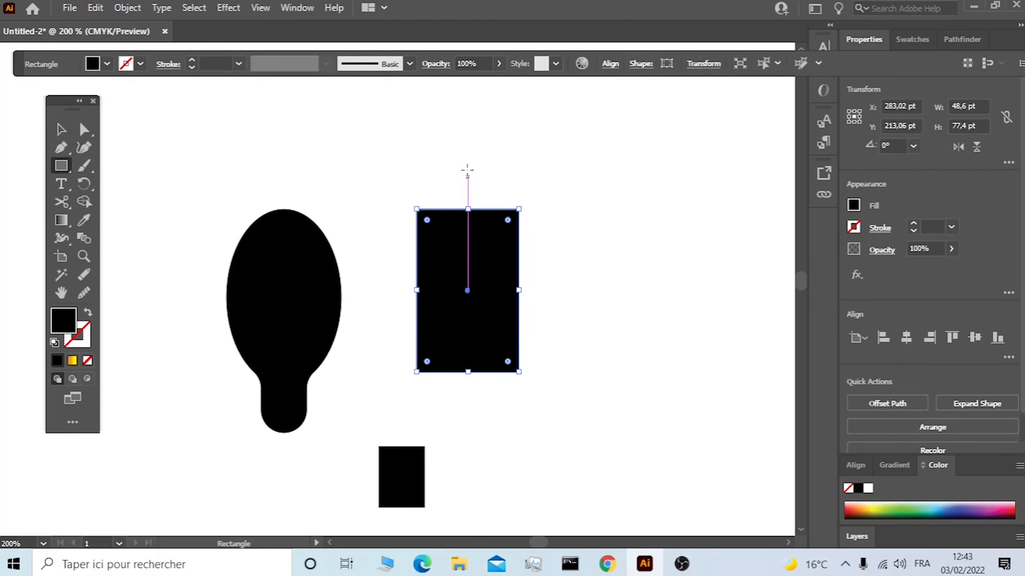
left_click_drag(472, 164, 464, 294)
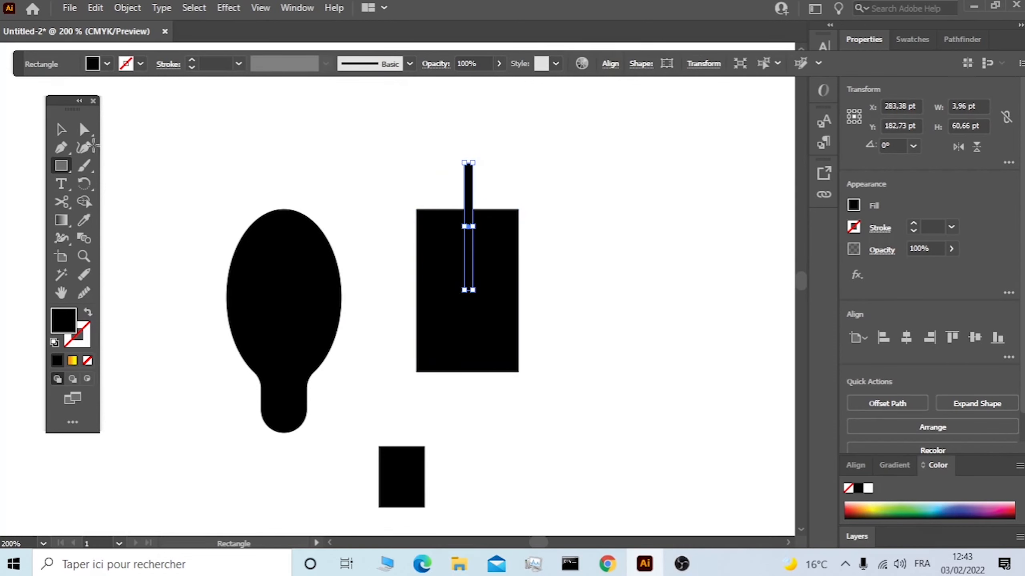
left_click(61, 129)
key("alt")
left_click_drag(470, 195, 445, 197)
Subtract the three thin bars from the large rectangle to cut the slots between four fork tines.
left_click_drag(561, 160, 396, 321)
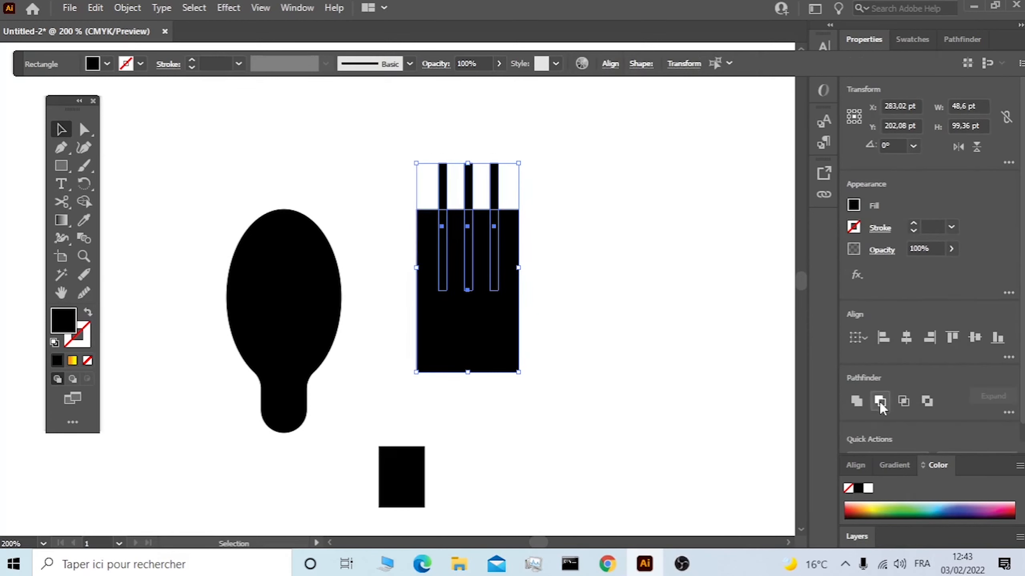
left_click(880, 401)
left_click(576, 221)
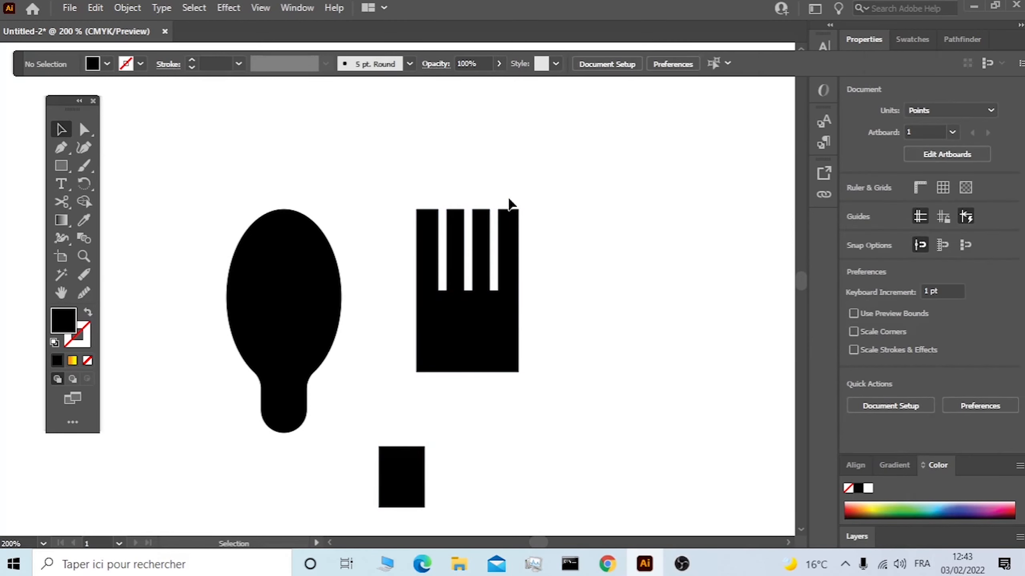
Round the upper corners of all four fork tines to 4.14 pt.
left_click_drag(404, 173, 565, 367)
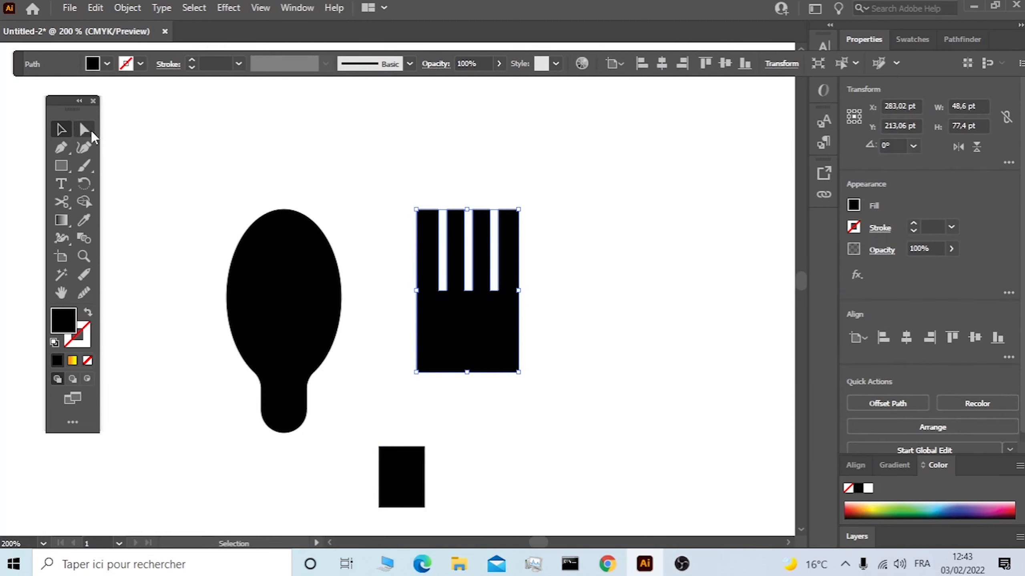
left_click(84, 129)
left_click(518, 210)
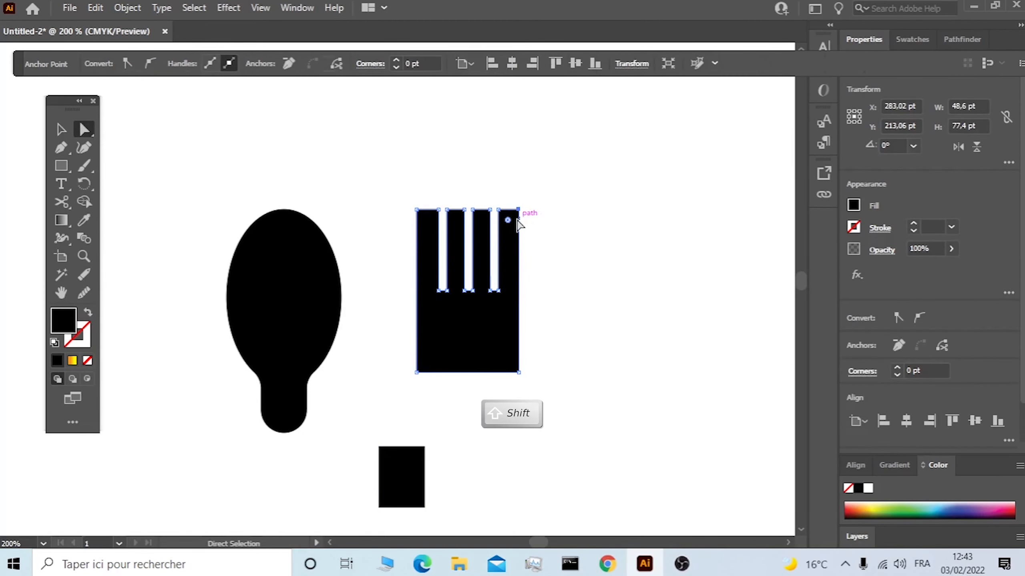
left_click(499, 210, "shift")
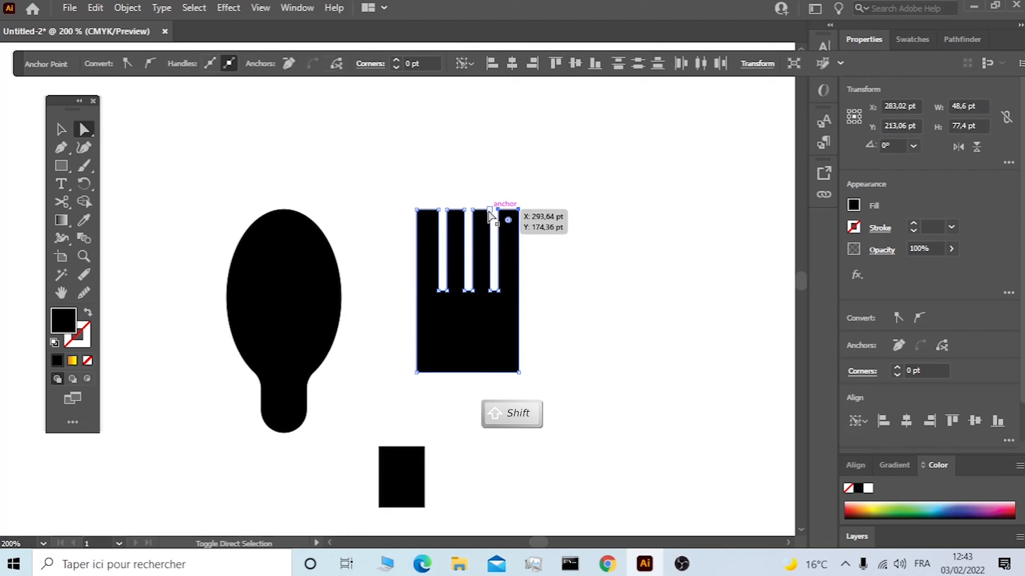
left_click(464, 211, "shift")
left_click(448, 210, "shift")
left_click(438, 210, "shift")
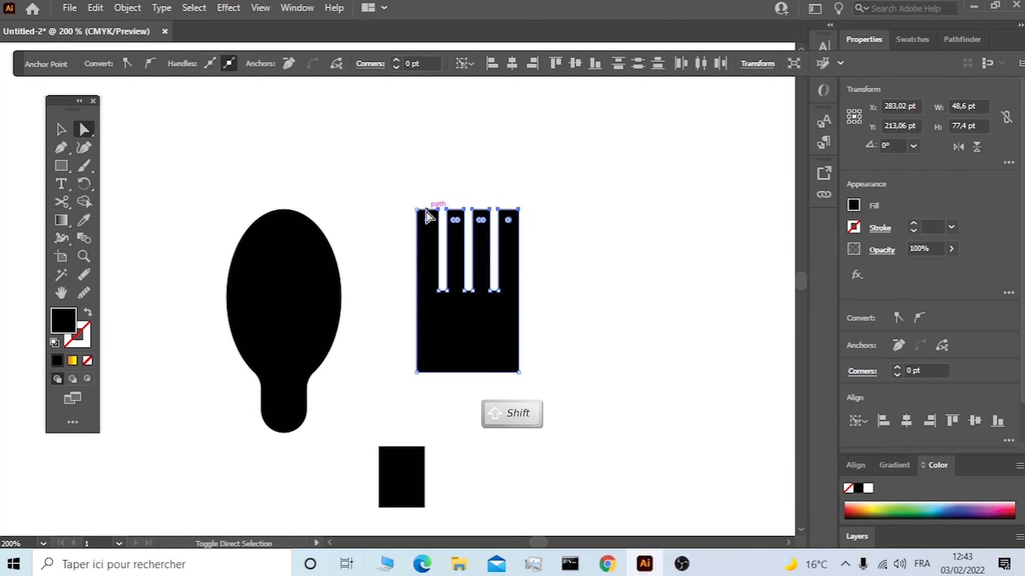
left_click(417, 210, "shift")
left_click_drag(426, 221, 428, 279)
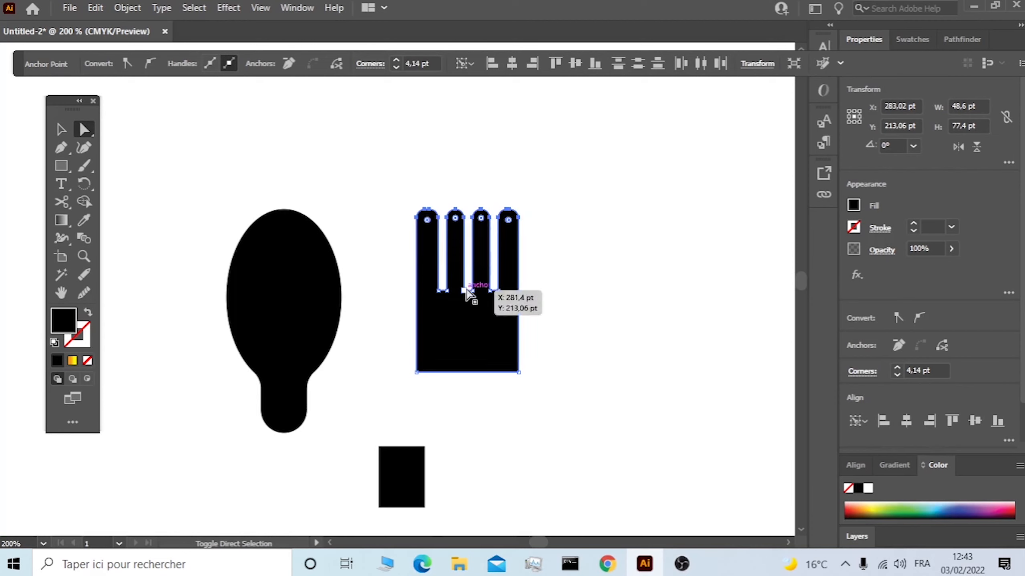
Round the inner corners at the bottom of the three slots between the tines to 1.98 pt.
left_click(446, 290)
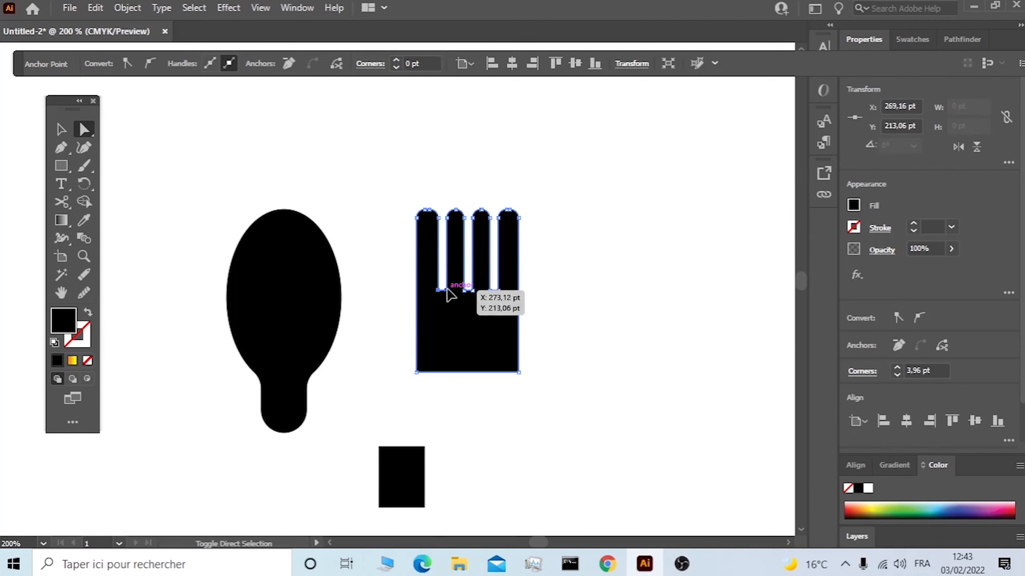
left_click(447, 290, "shift")
left_click(464, 290, "shift")
left_click(472, 290, "shift")
left_click(496, 291, "shift")
left_click_drag(498, 283, 498, 250)
Round the two bottom corners of the fork head to 24.3 pt, forming a semicircular base.
left_click(518, 371)
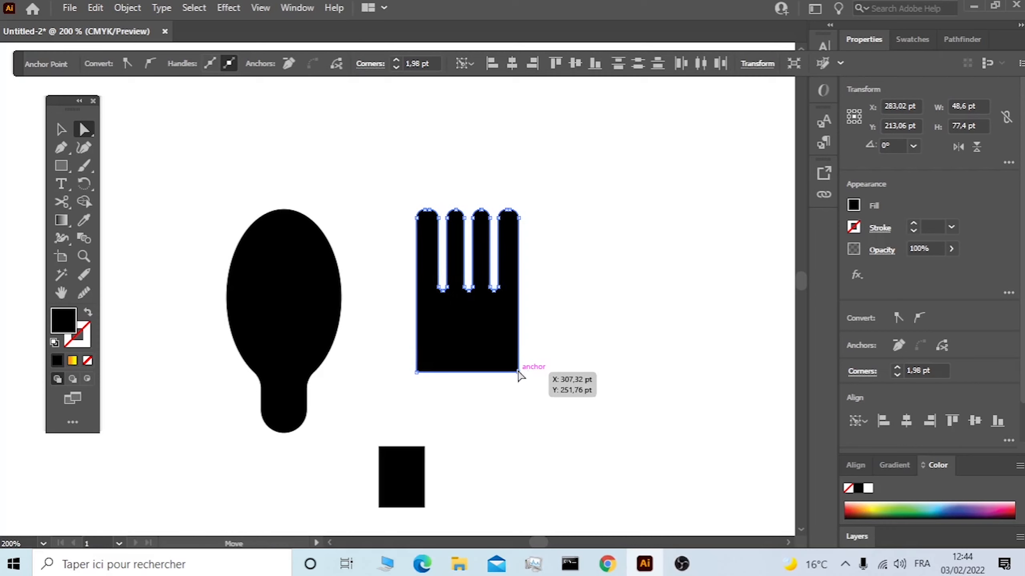
left_click(417, 371)
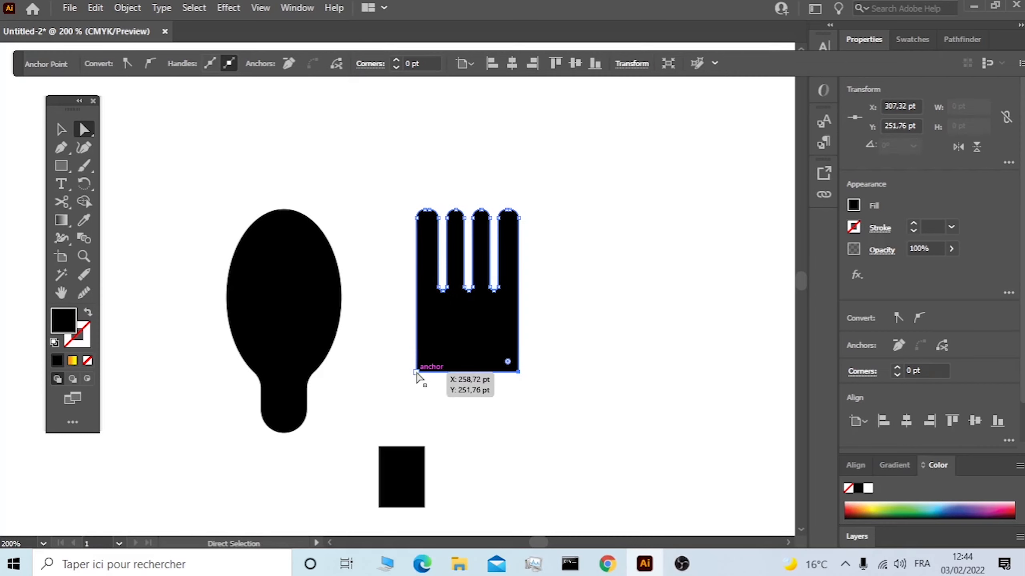
left_click(519, 372, "shift")
left_click_drag(428, 361, 501, 215)
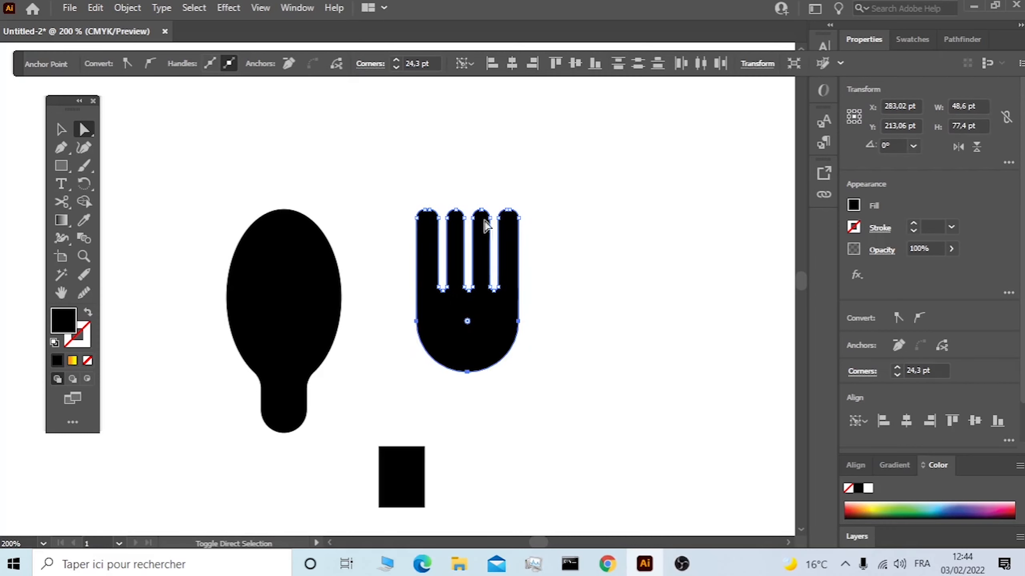
left_click(61, 131)
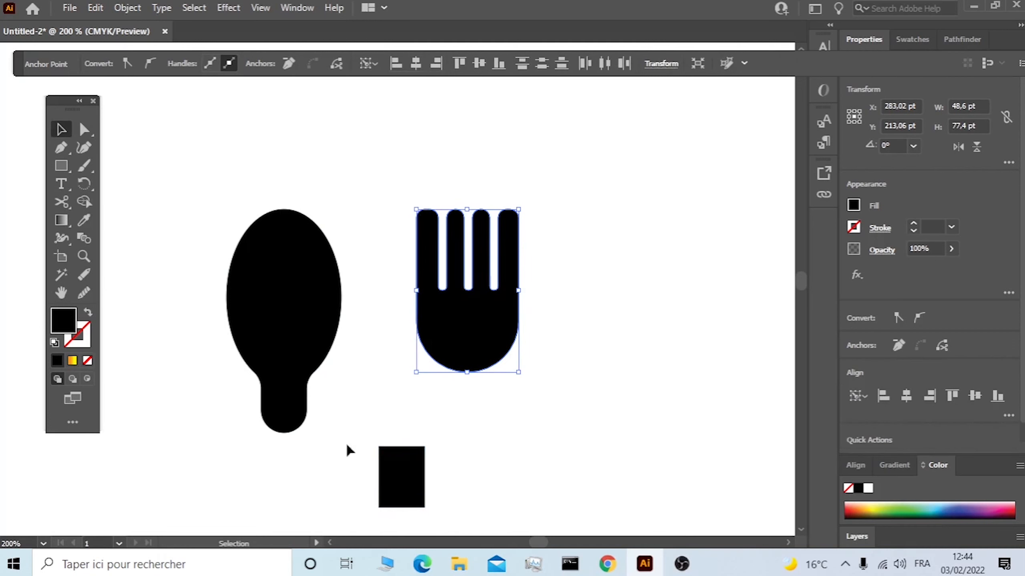
Place the small black rectangle centred beneath the fork head and merge both shapes with the Shape Builder.
left_click_drag(414, 476, 479, 387)
left_click_drag(567, 184, 347, 314)
left_click(85, 200)
mouse_move(442, 388)
left_mouse_down()
mouse_move(469, 366)
mouse_move(468, 343)
left_mouse_up()
Round the two inner corners where the fork head meets its stem, about 19.9 pt on one side and 18 pt on the other.
left_click(84, 128)
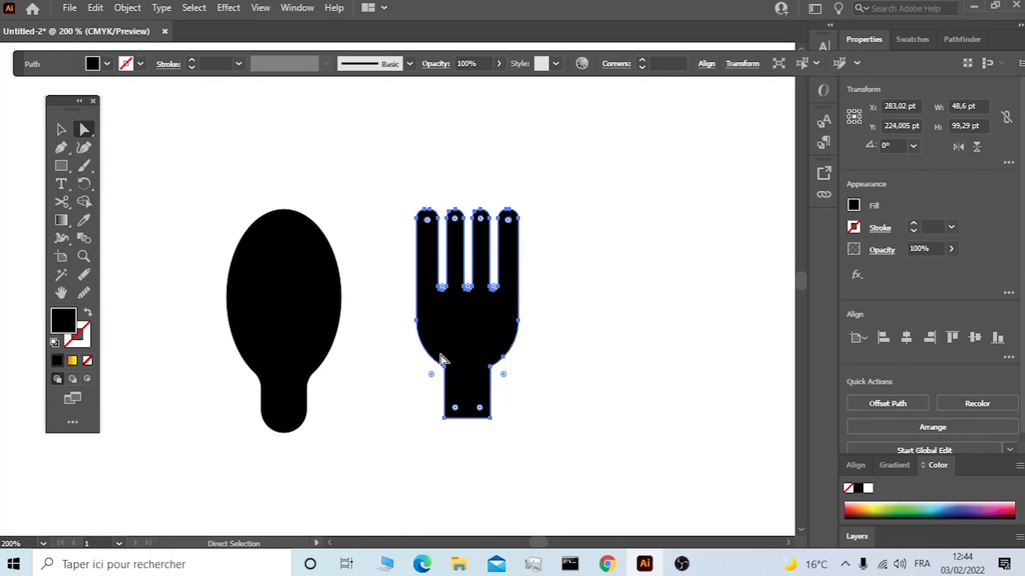
left_click(503, 375)
left_click_drag(503, 374, 612, 421)
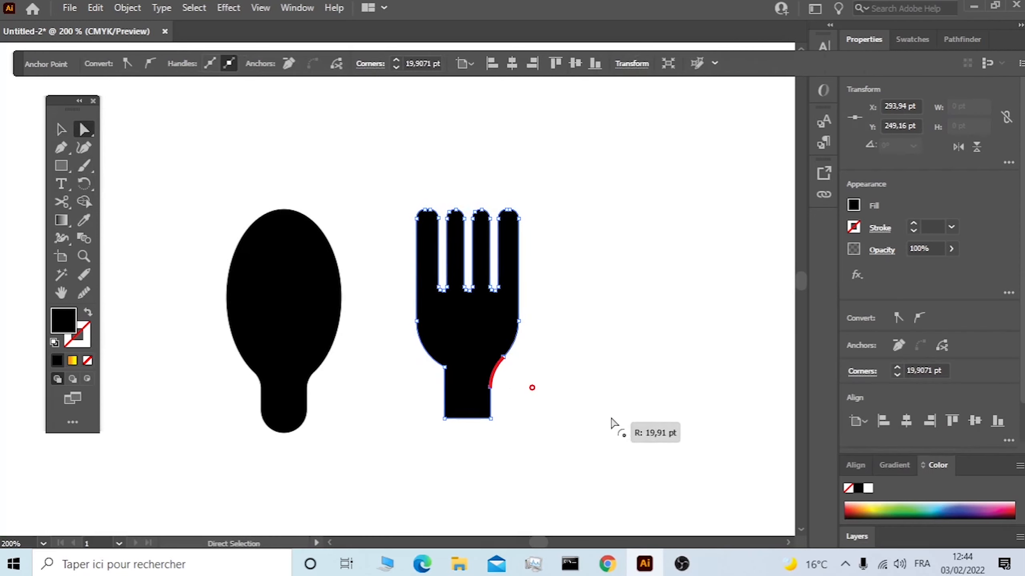
left_click(444, 367)
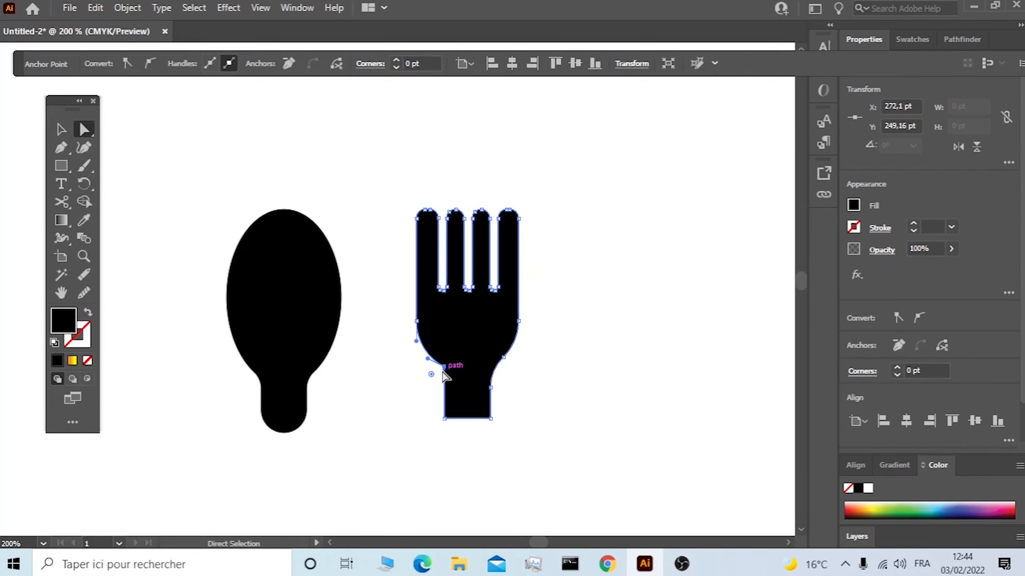
left_click_drag(430, 376, 412, 405)
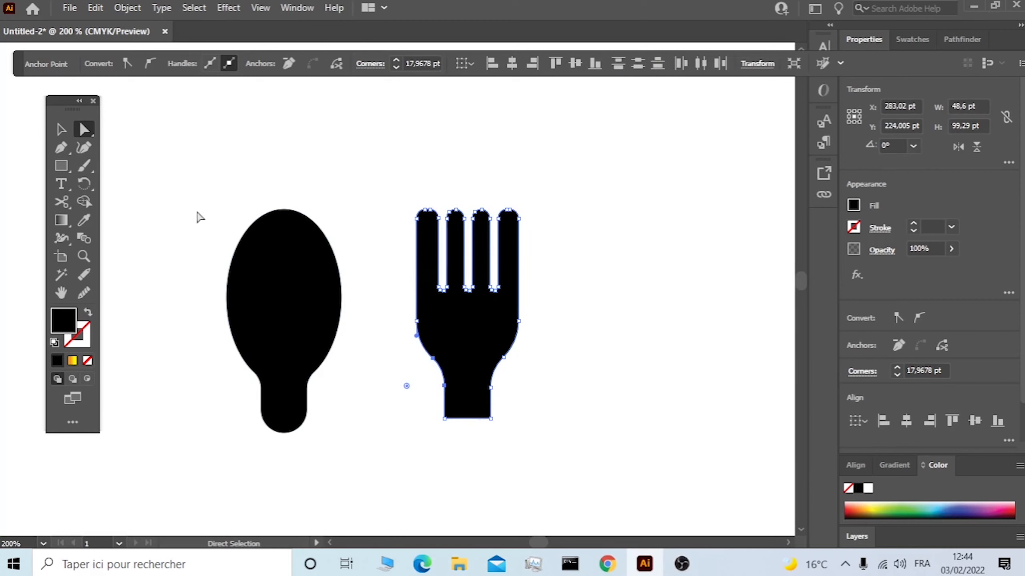
left_click(63, 131)
left_click(312, 169)
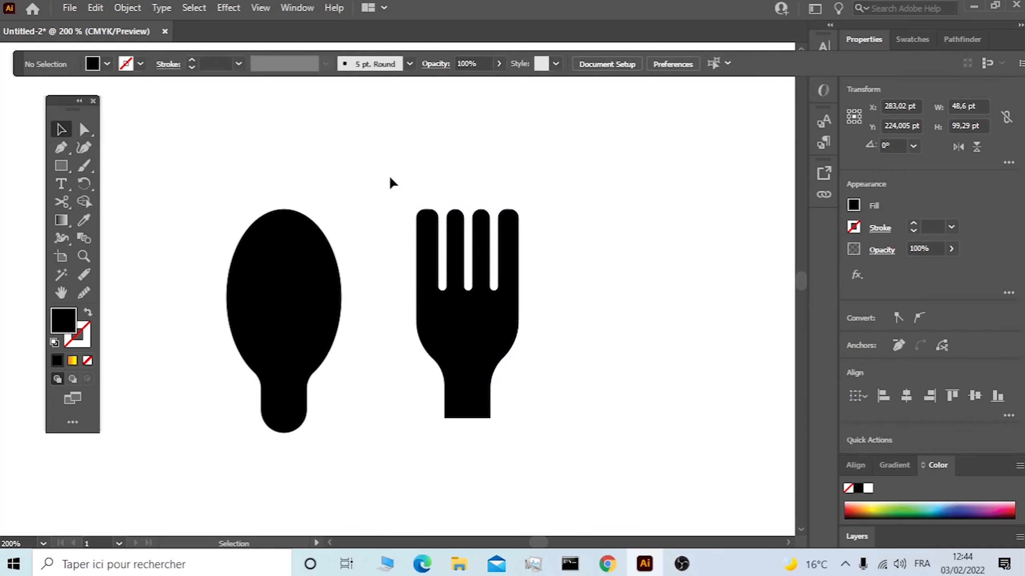
Move the spoon onto the thick end of the lower arc so its stem overlaps the stroke.
scroll(500, 222, "down", 2)
scroll(554, 284, "down", 1)
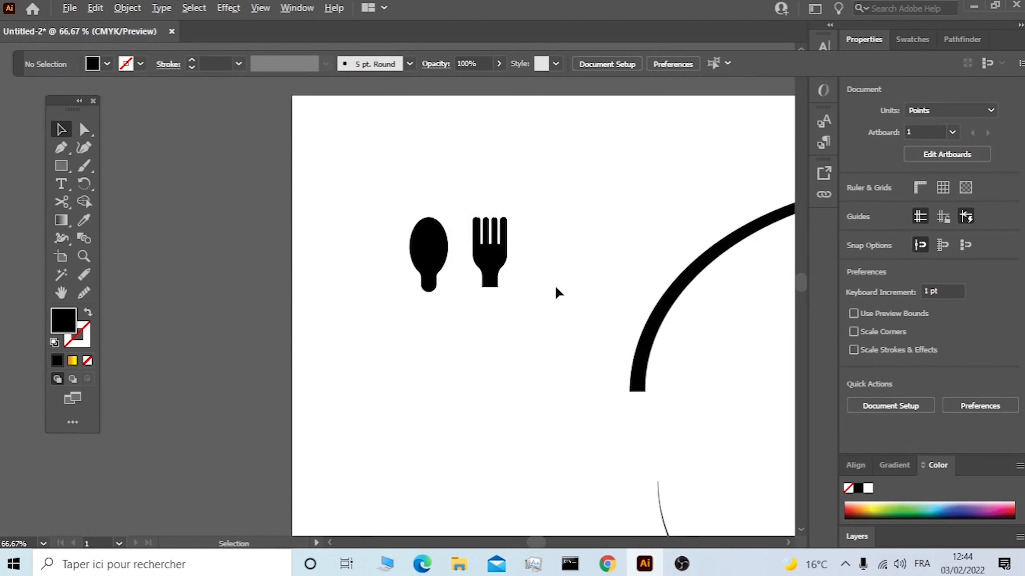
scroll(553, 284, "down", 2)
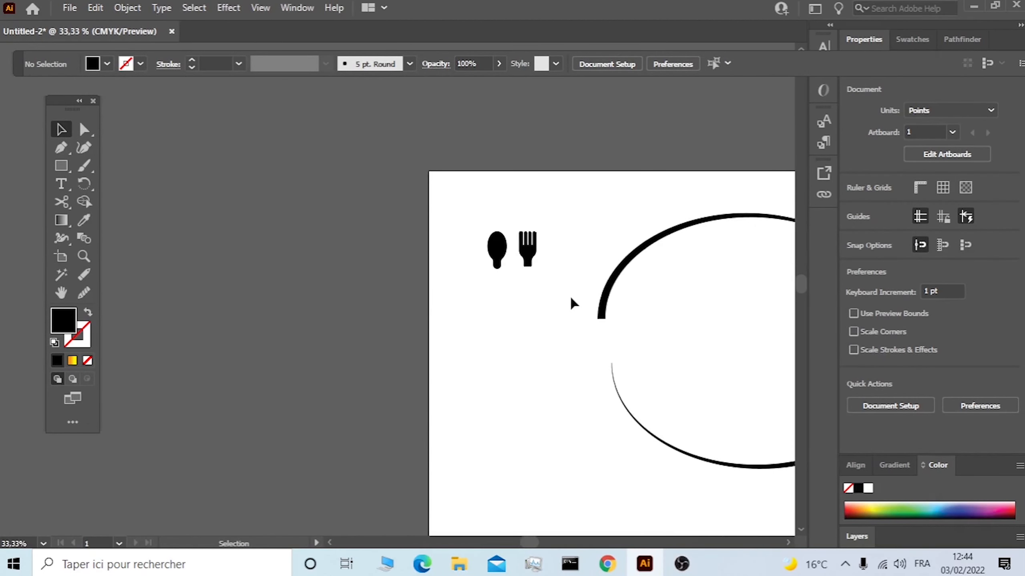
scroll(571, 300, "down", 1)
scroll(573, 303, "right", 4)
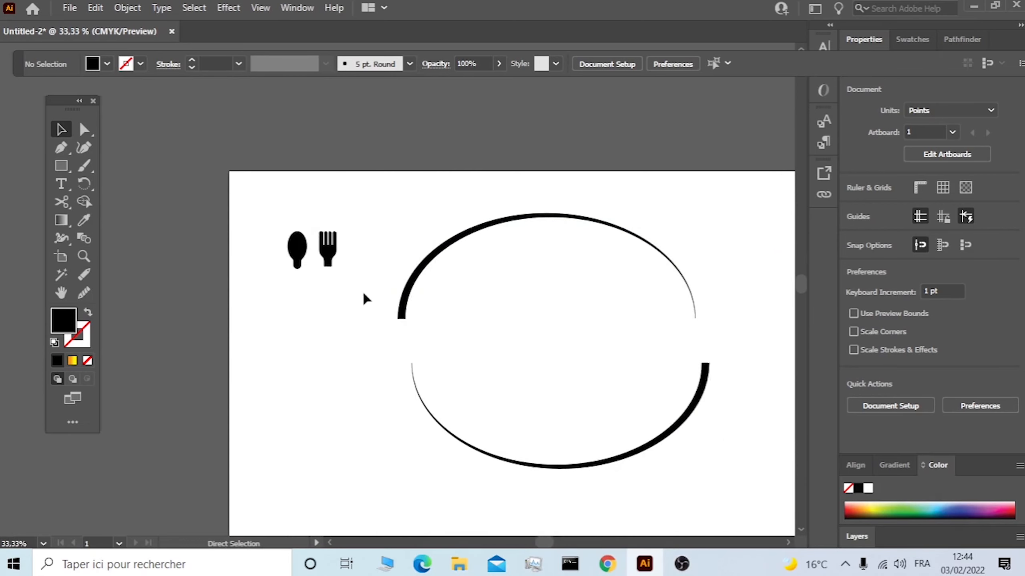
left_click_drag(297, 252, 687, 362)
scroll(716, 347, "up", 3)
scroll(517, 315, "down", 2)
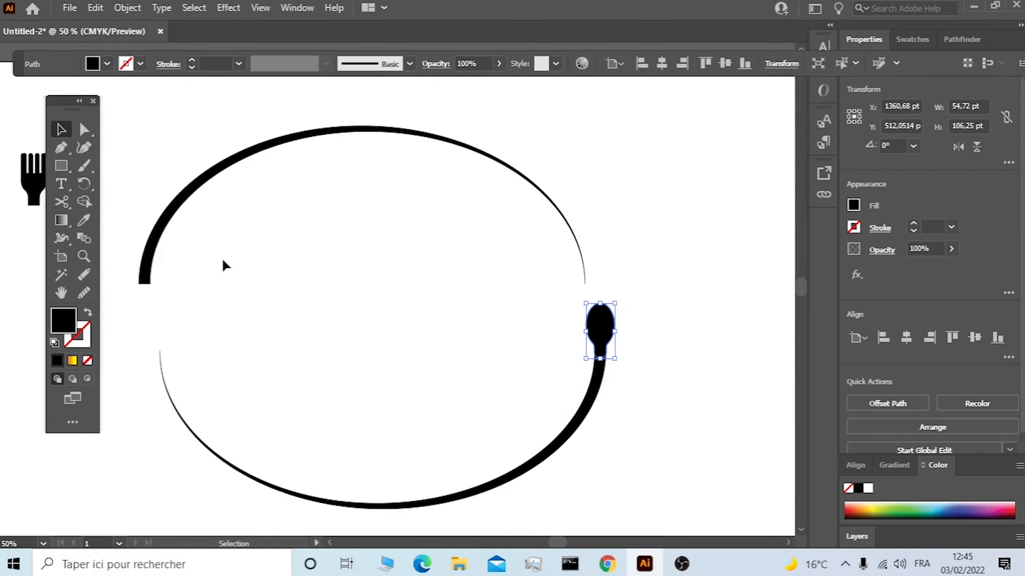
left_click_drag(666, 302, 462, 427)
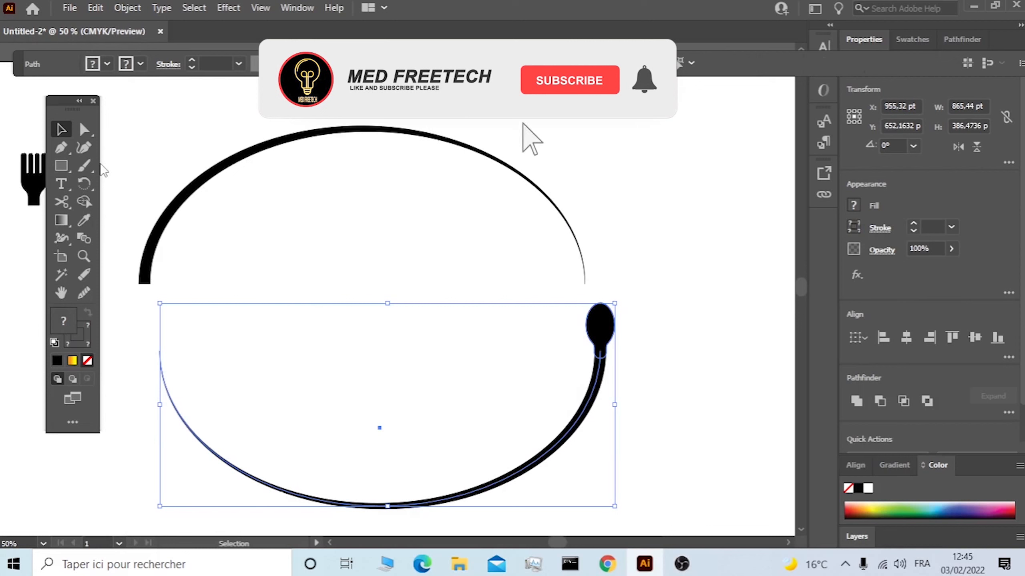
left_click(222, 259)
Rotate the fork 180° and place it at the thick end of the upper arc with its tines pointing down.
left_click_drag(36, 194, 226, 331)
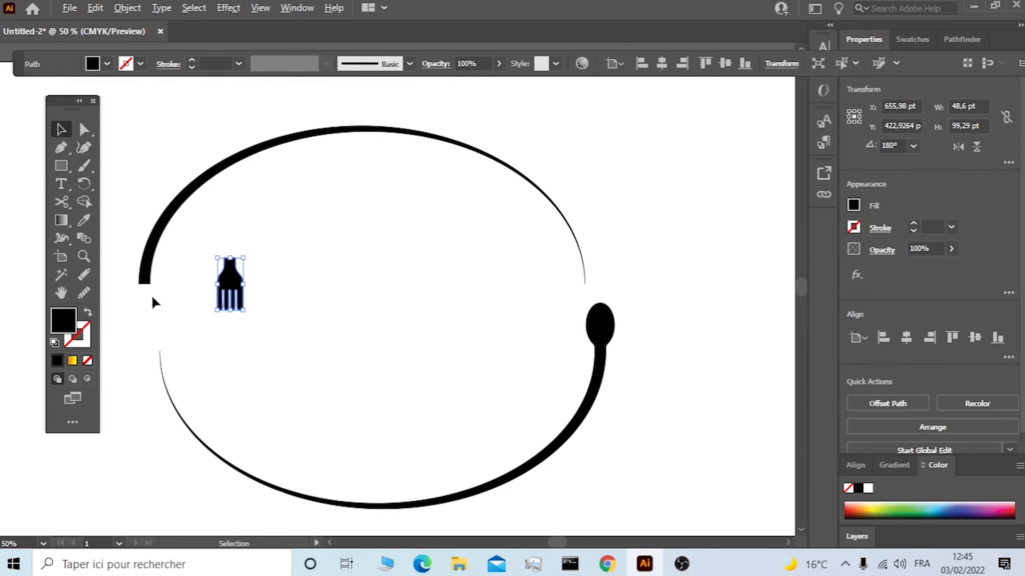
scroll(166, 300, "left", 3)
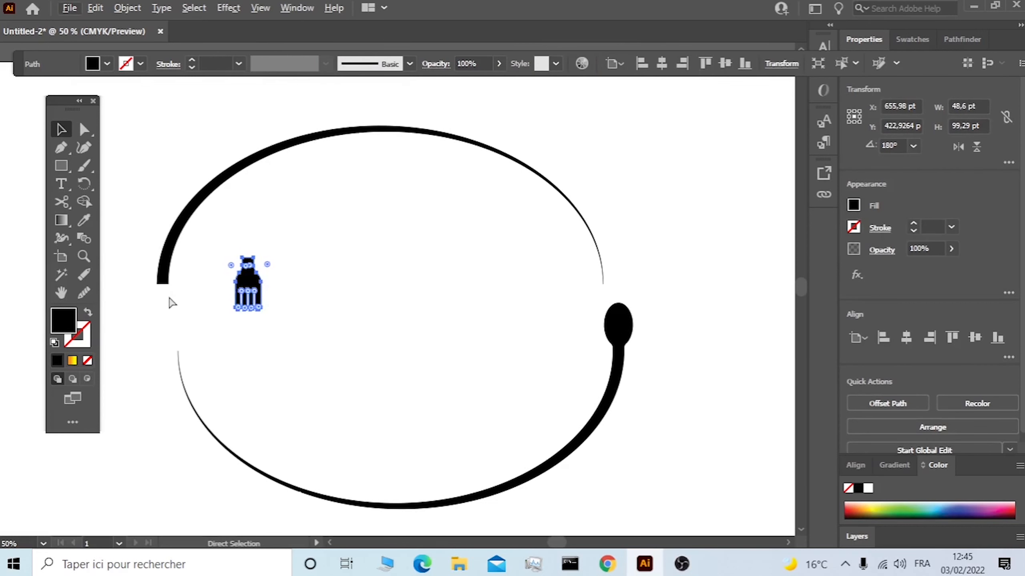
mouse_move(285, 289)
left_mouse_down()
mouse_move(204, 307)
mouse_move(200, 294)
left_mouse_up()
left_click(275, 262)
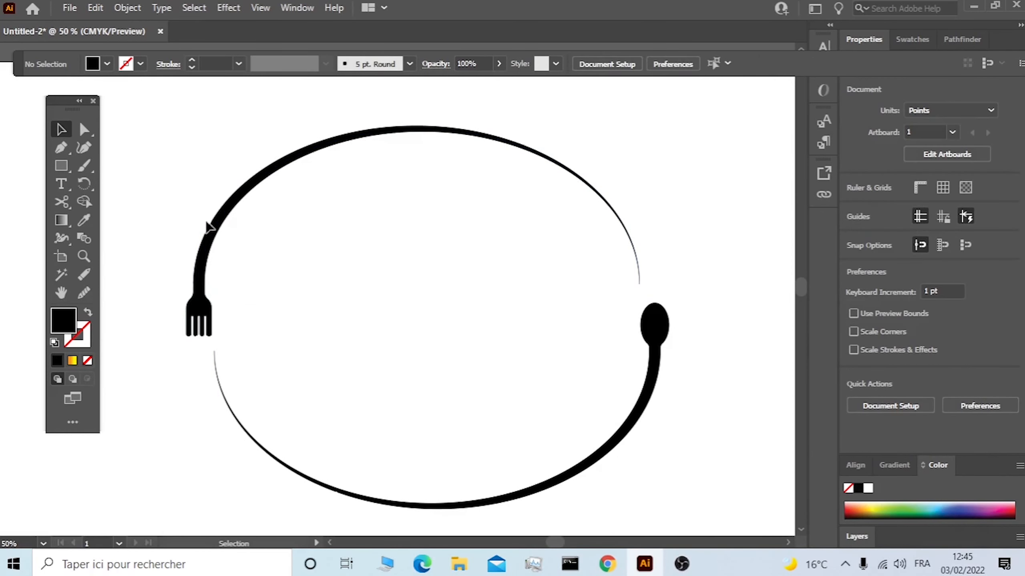
Expand the tapered upper arc from a 22 pt stroke into a filled shape.
left_click(233, 208)
left_click(127, 7)
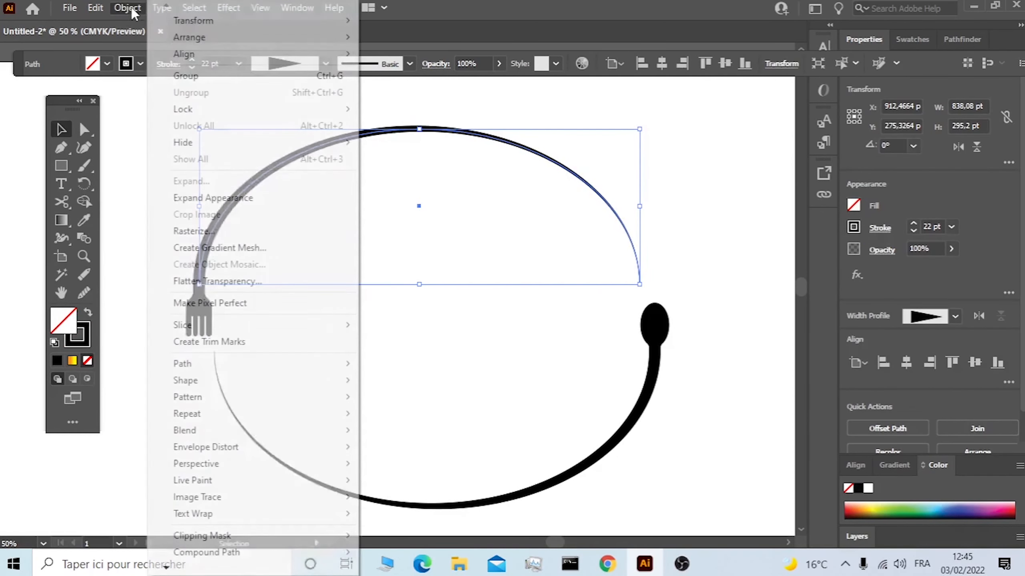
left_click(220, 197)
left_click(127, 8)
left_click(205, 187)
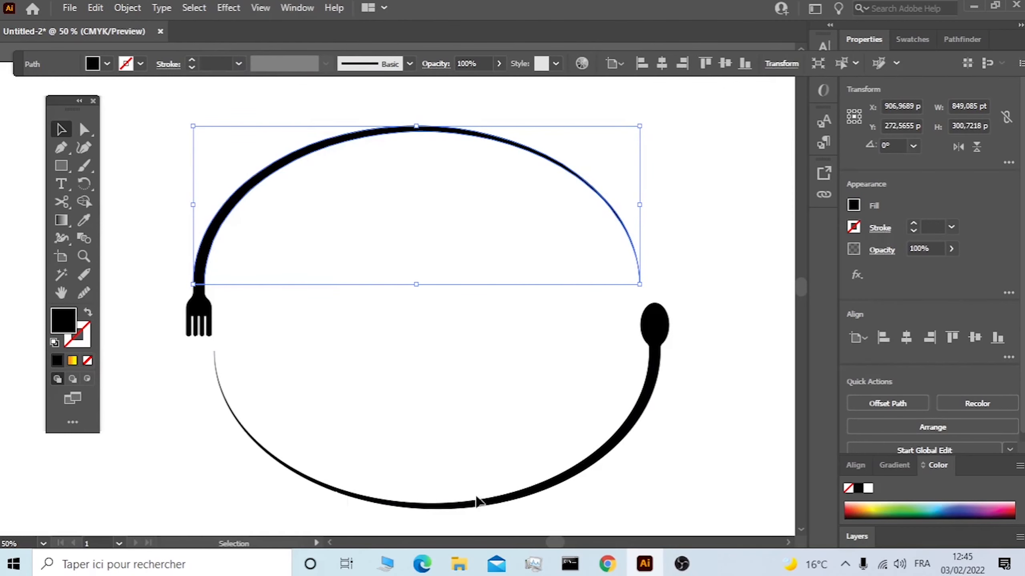
Expand the tapered lower arc from a 22 pt stroke into a filled shape.
left_click(625, 451)
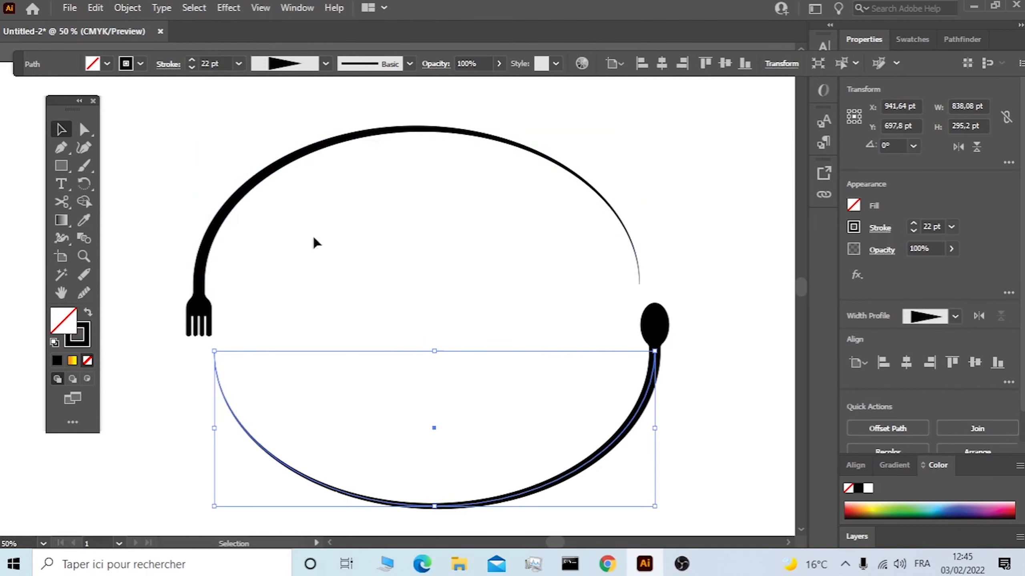
left_click(134, 11)
left_click(205, 193)
left_click(127, 8)
left_click(189, 181)
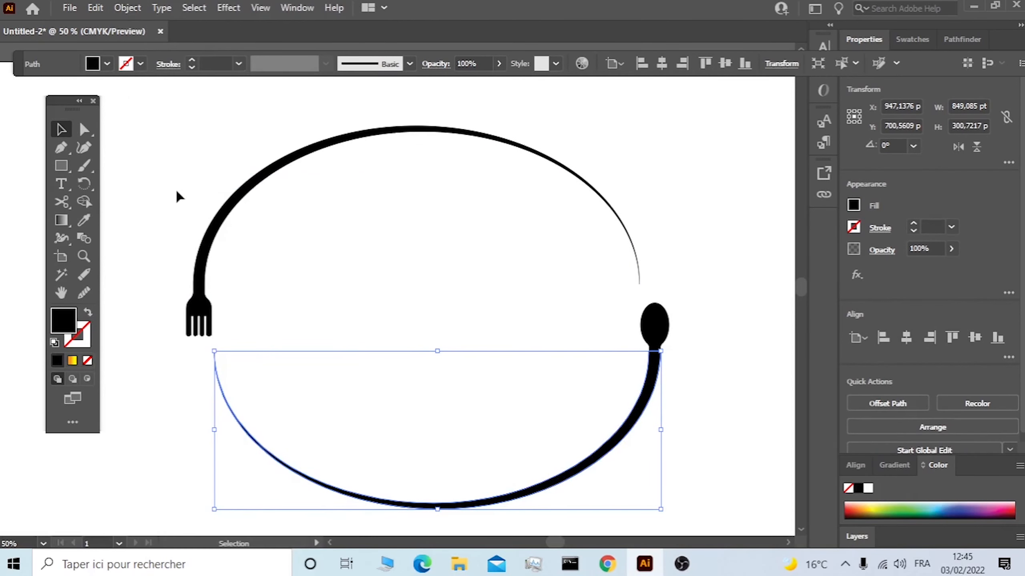
Merge the spoon and the lower arc into one shape with the Shape Builder.
left_click(175, 188)
left_click(199, 311)
left_click(148, 142)
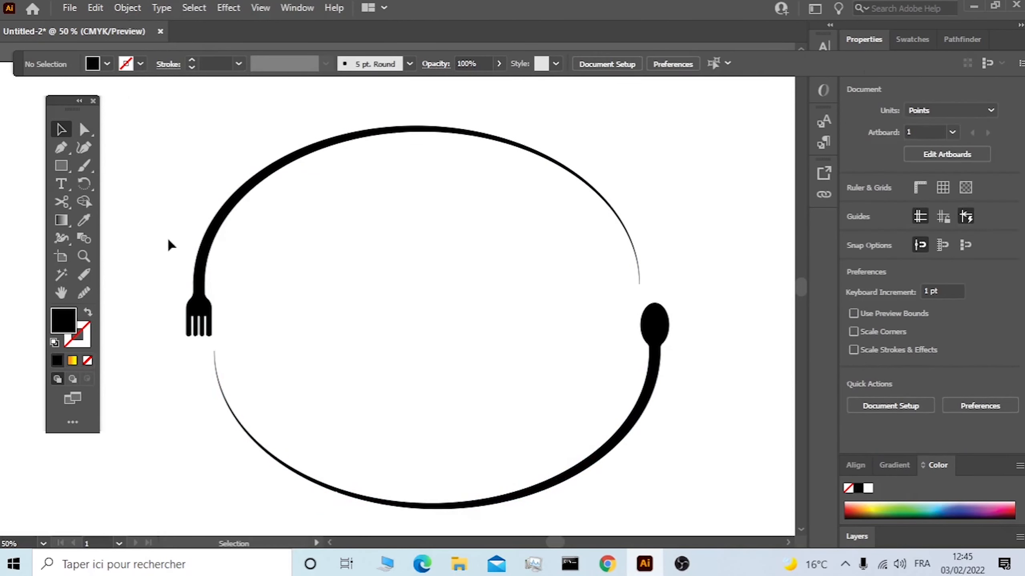
left_click_drag(166, 247, 248, 314)
left_click(704, 377)
left_click_drag(691, 338, 639, 379)
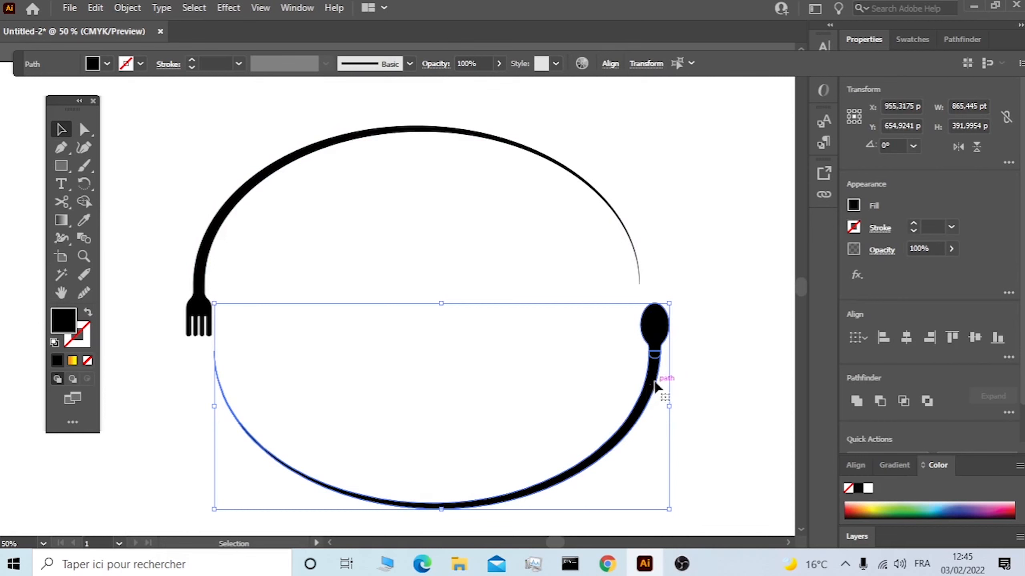
left_click(85, 201)
left_click_drag(654, 334, 644, 395)
left_click(61, 129)
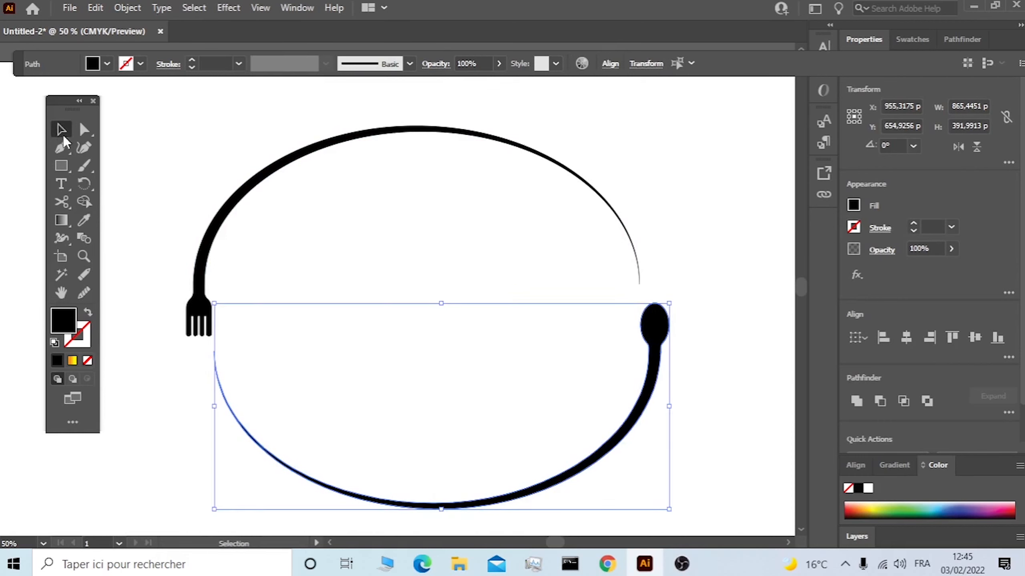
Nudge the fork slightly upward into the upper arc and merge the two into one shape with the Shape Builder.
left_click(196, 299)
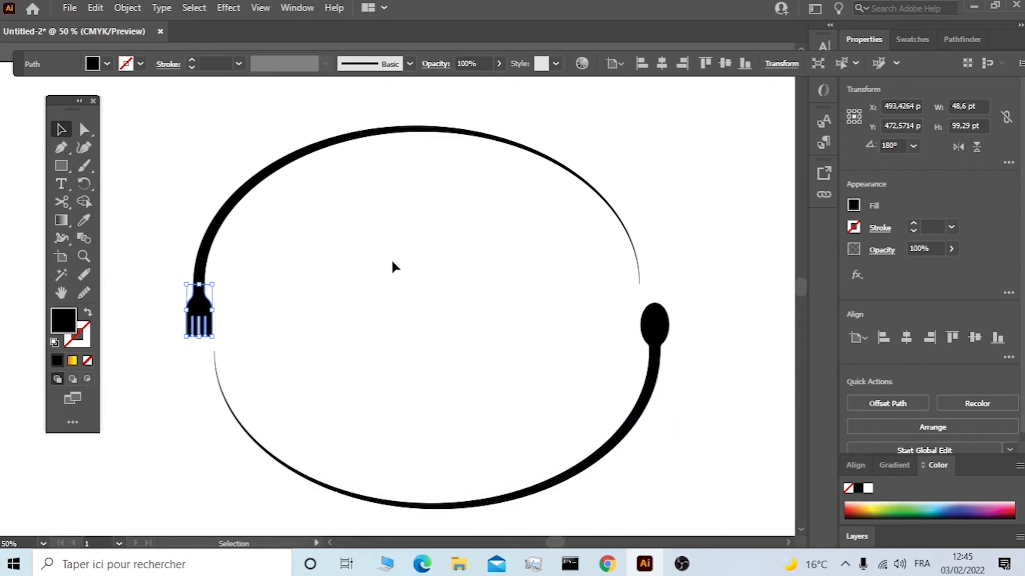
left_click(347, 265)
left_click_drag(288, 201, 145, 330)
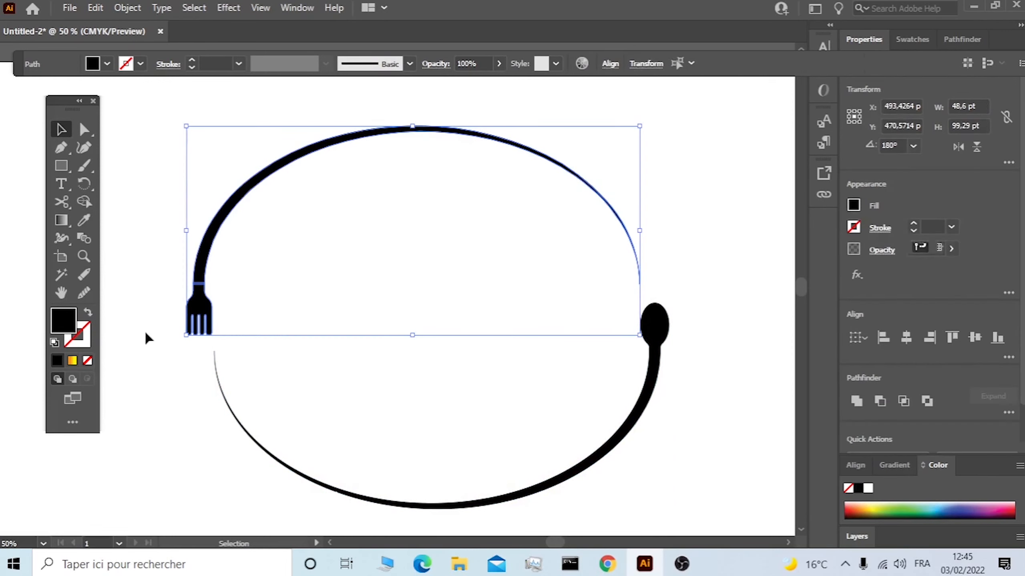
left_click(84, 202)
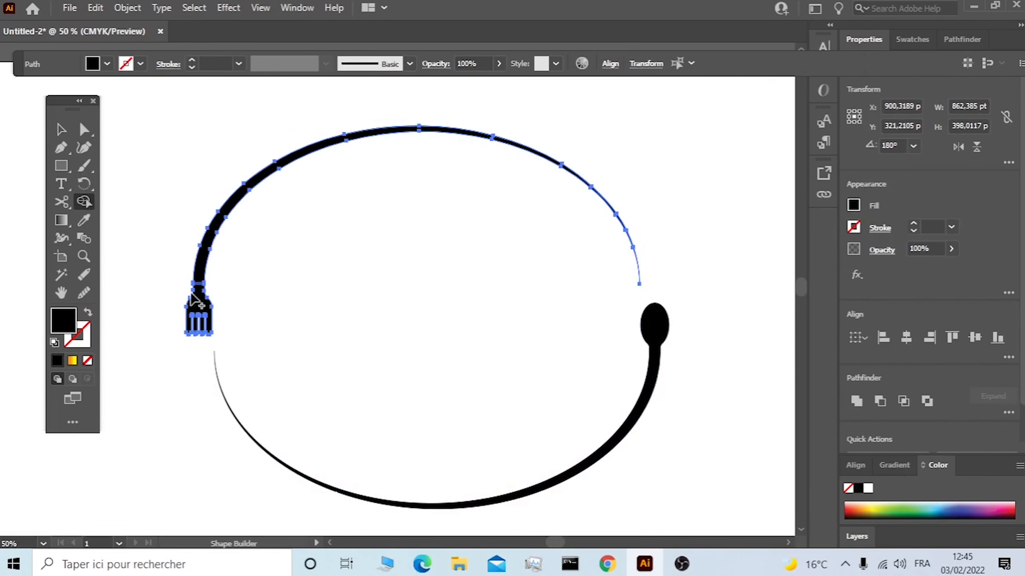
left_click_drag(197, 289, 250, 182)
key("v")
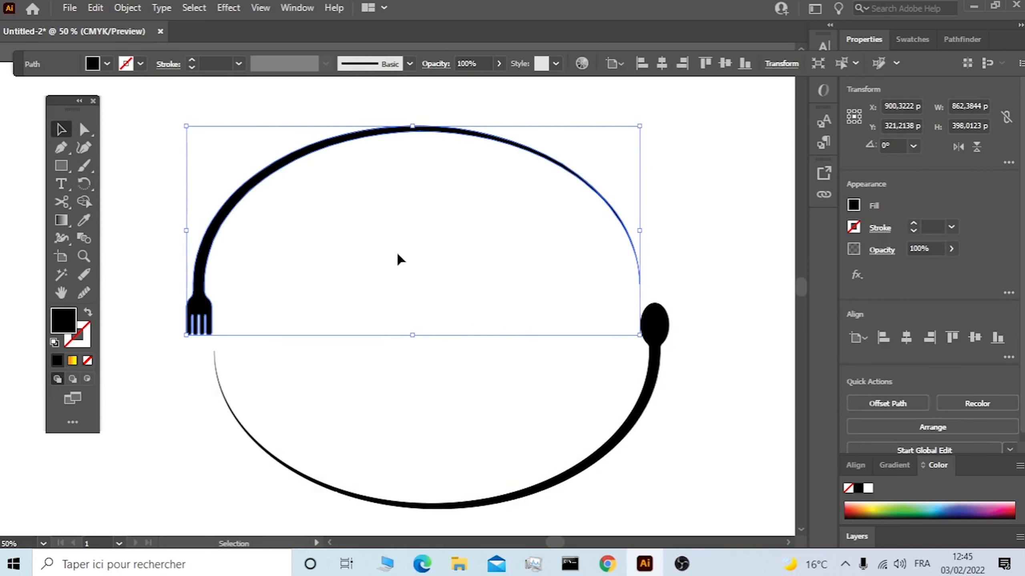
Reposition the fork-ended upper arc over the lower arc, at about X 914.8 pt and Y 338.4 pt, to close up the oval.
left_click(424, 246)
left_click_drag(238, 206, 252, 201)
scroll(347, 258, "down", 3)
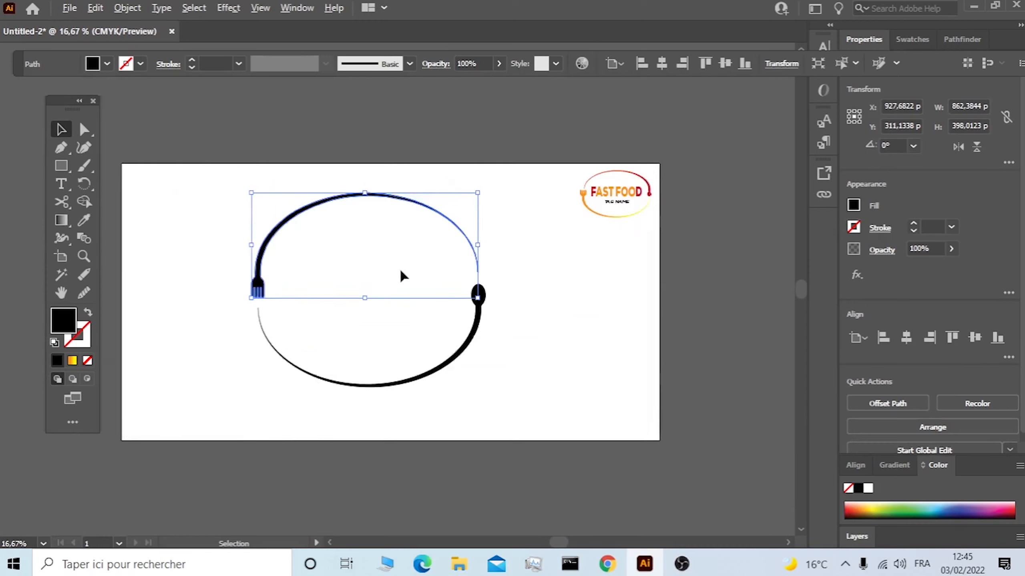
scroll(401, 273, "up", 1)
left_click_drag(363, 178, 358, 182)
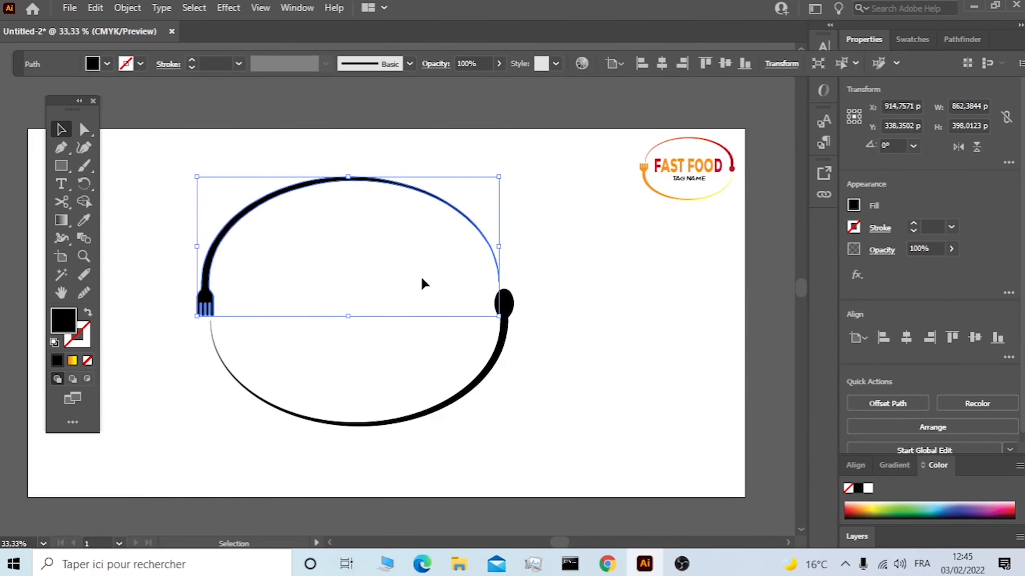
left_click(578, 313)
Place a point text object inside the oval and scale it up to about 90.4 pt.
left_click(60, 185)
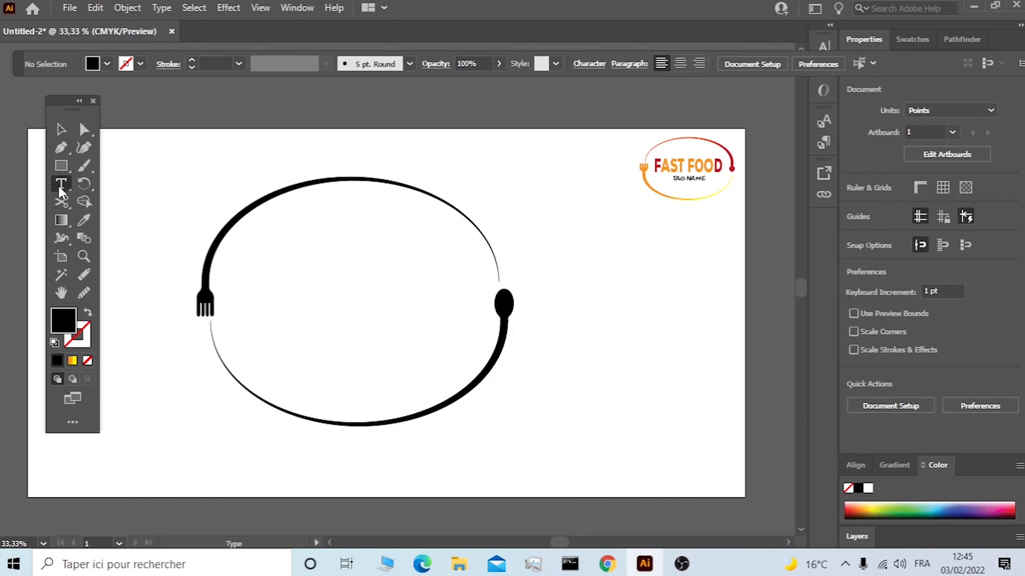
left_click(283, 264)
key("Escape")
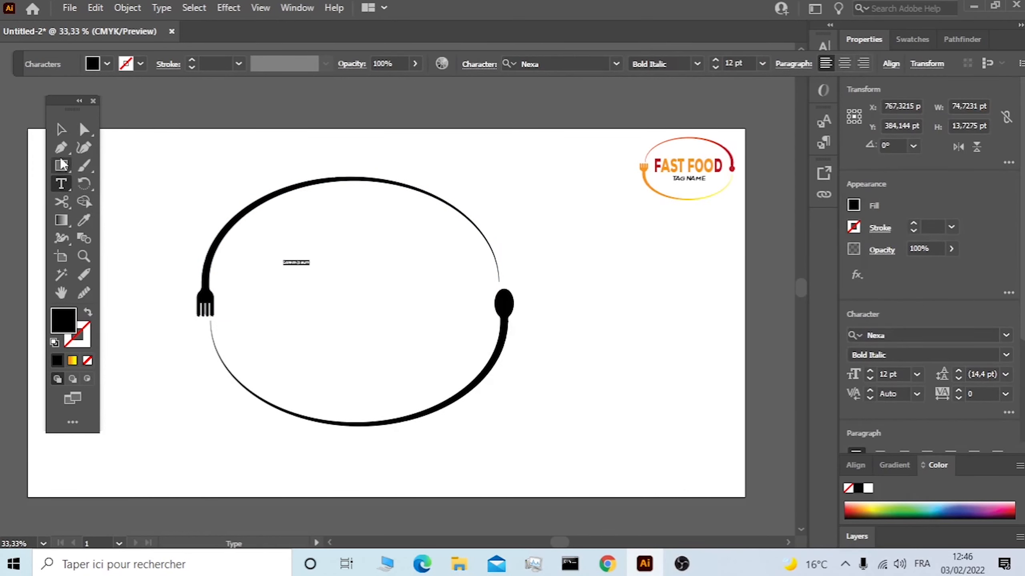
left_click_drag(320, 284, 444, 355)
Replace the placeholder text inside the oval with "FAST FOOD".
left_click(62, 184)
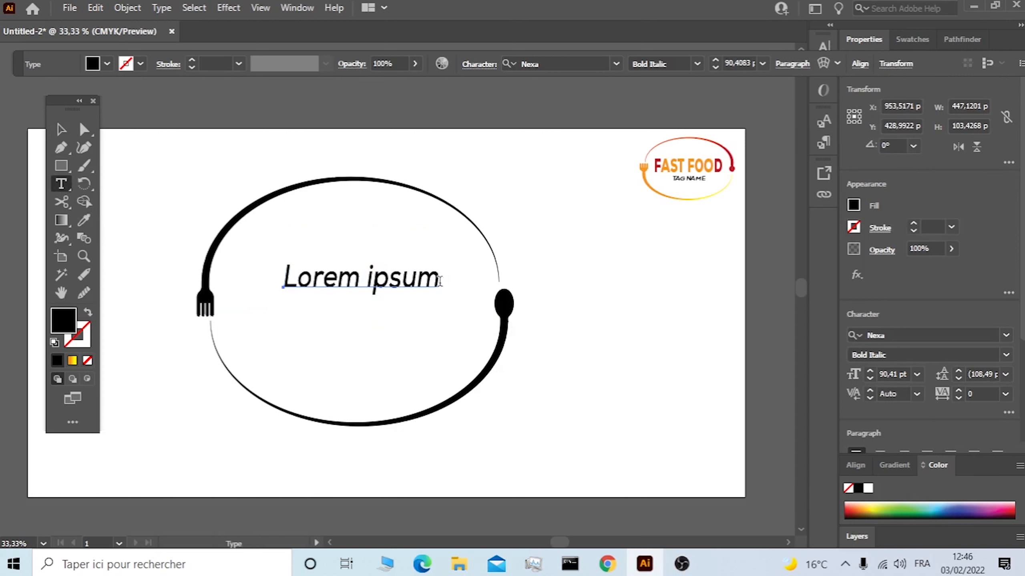
left_click_drag(439, 279, 284, 278)
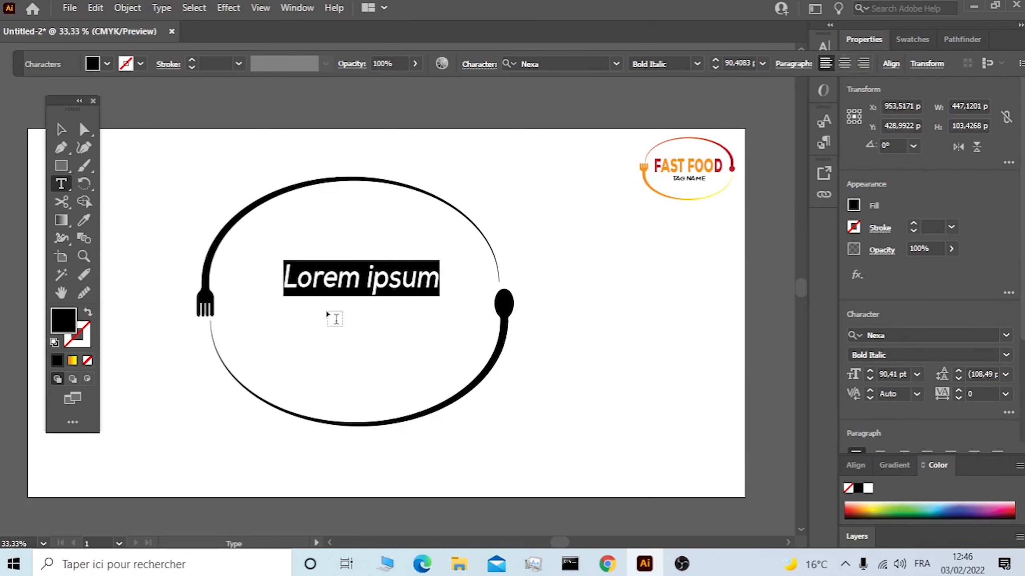
type("FAS")
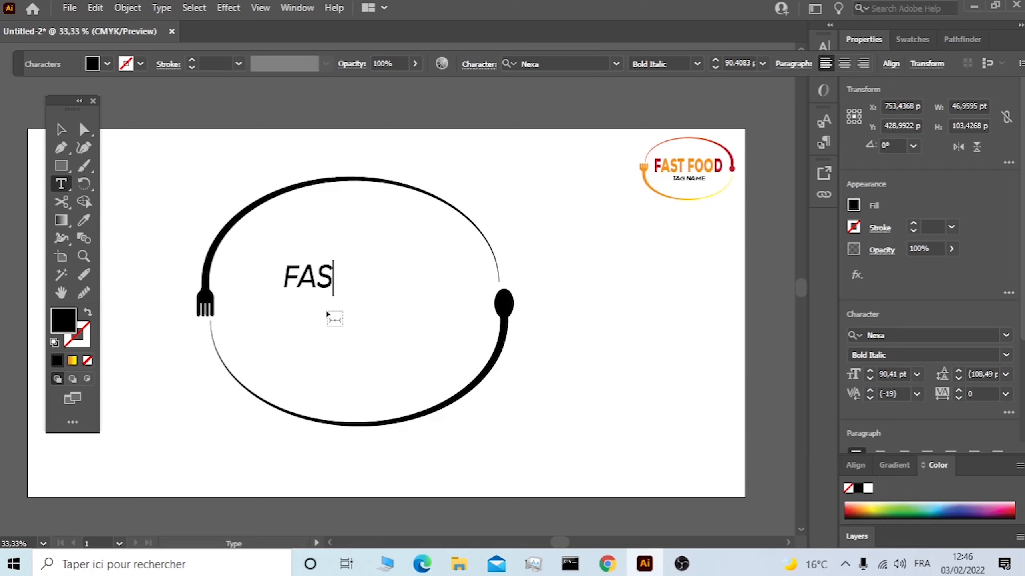
type("T FOOD")
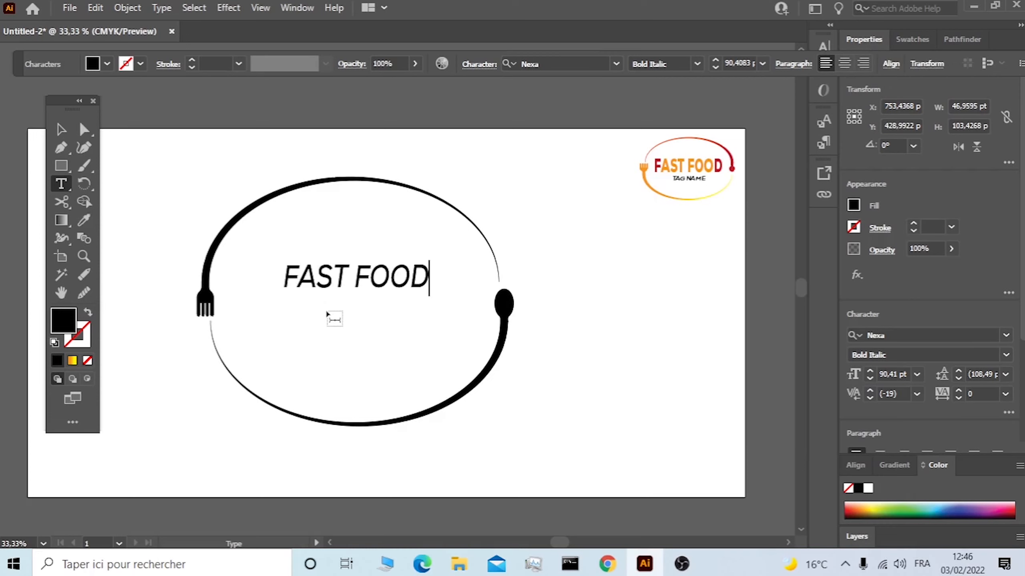
Change the font style of the "FAST FOOD" text to Nexa Black.
left_click_drag(428, 279, 284, 276)
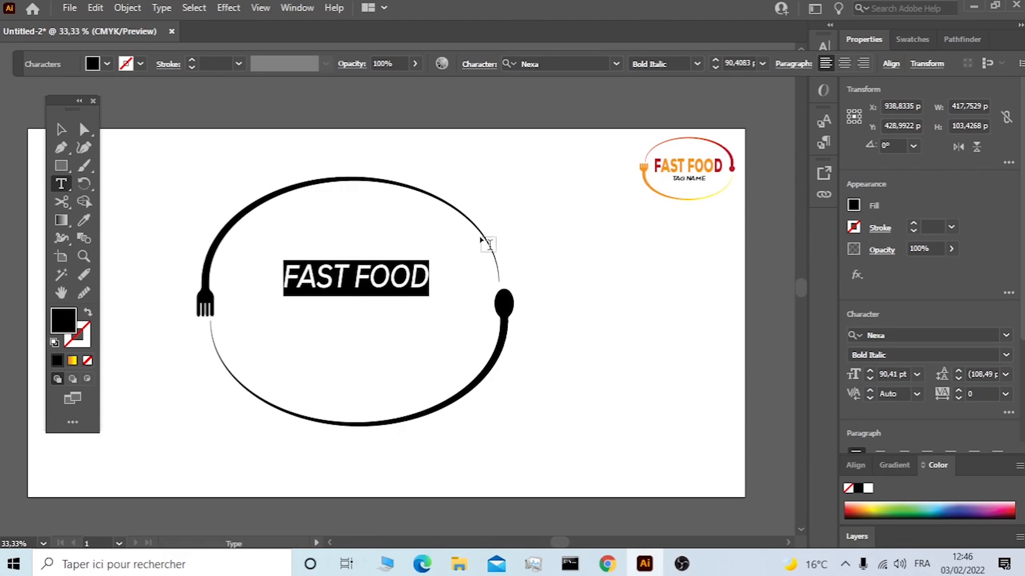
left_click(613, 63)
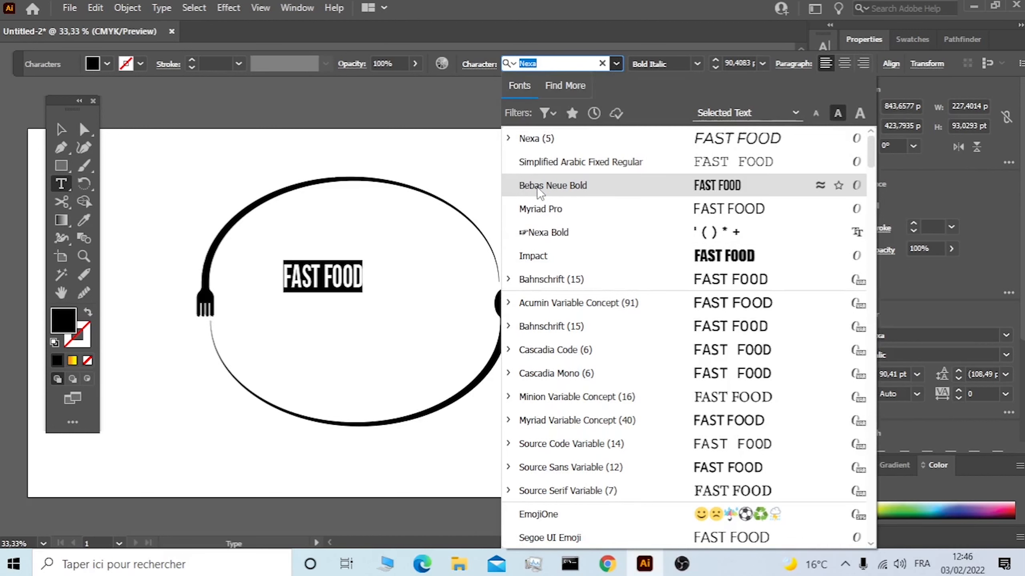
left_click(510, 138)
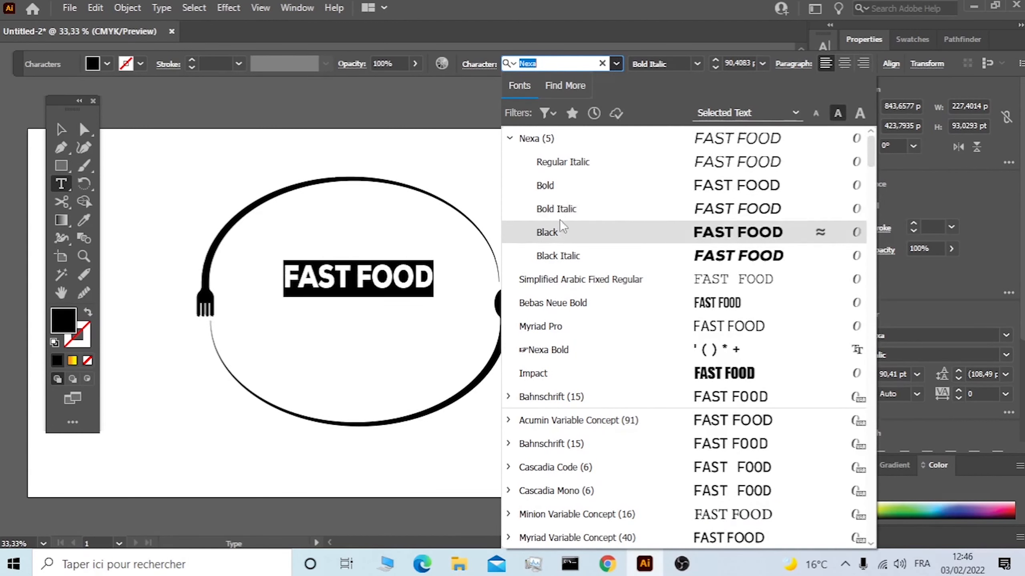
left_click(564, 234)
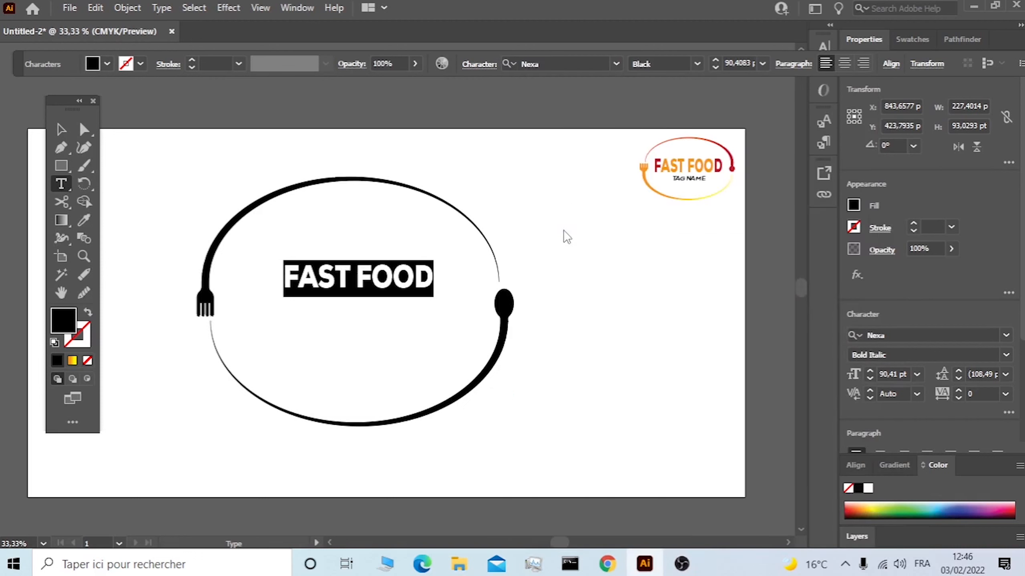
Stretch the "FAST FOOD" text taller and widen it on both sides so it fills more of the oval's width.
left_click(66, 134)
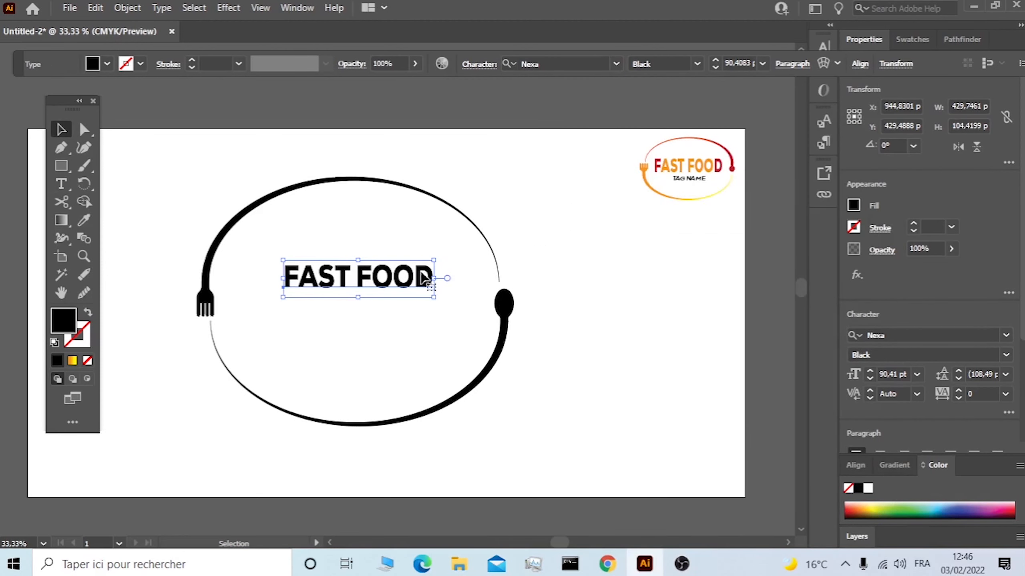
left_click_drag(357, 258, 357, 242)
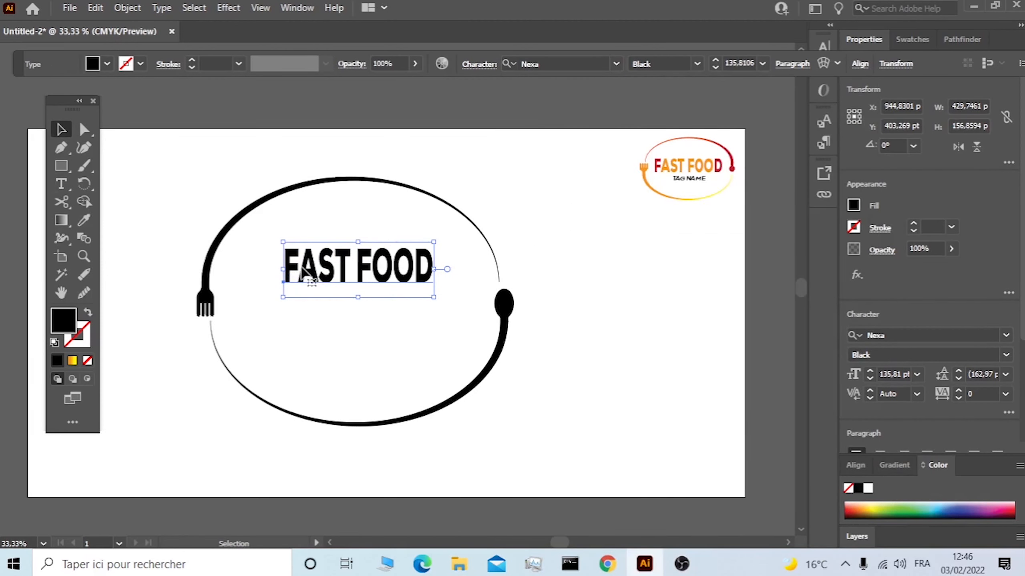
left_click_drag(282, 270, 250, 270)
left_click_drag(435, 270, 453, 270)
left_click_drag(351, 297, 353, 312)
left_click(364, 327)
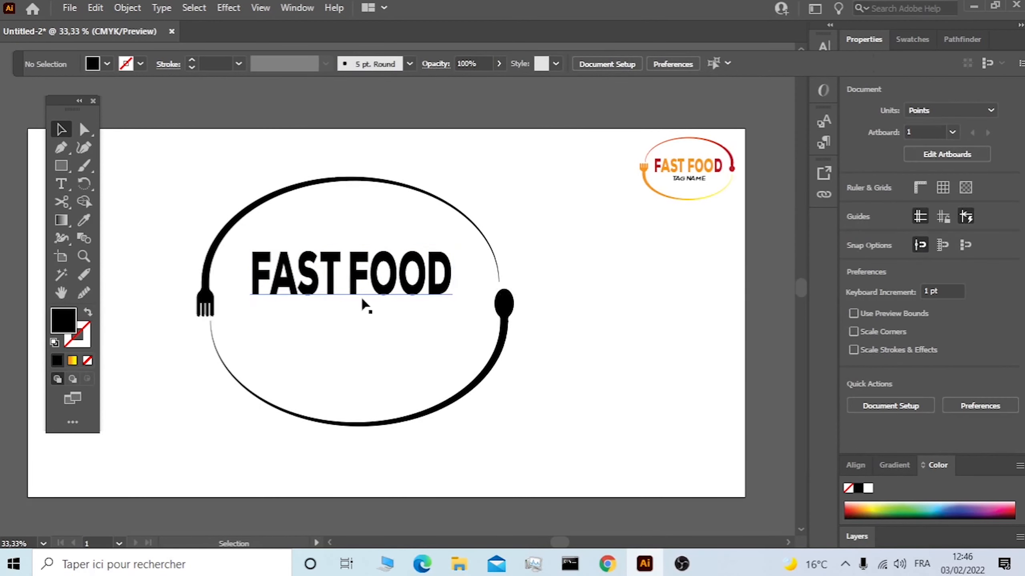
Place a second point text object below "FAST FOOD" and scale it up to about 59.6 pt.
left_click(59, 185)
left_click(308, 332)
left_click(61, 130)
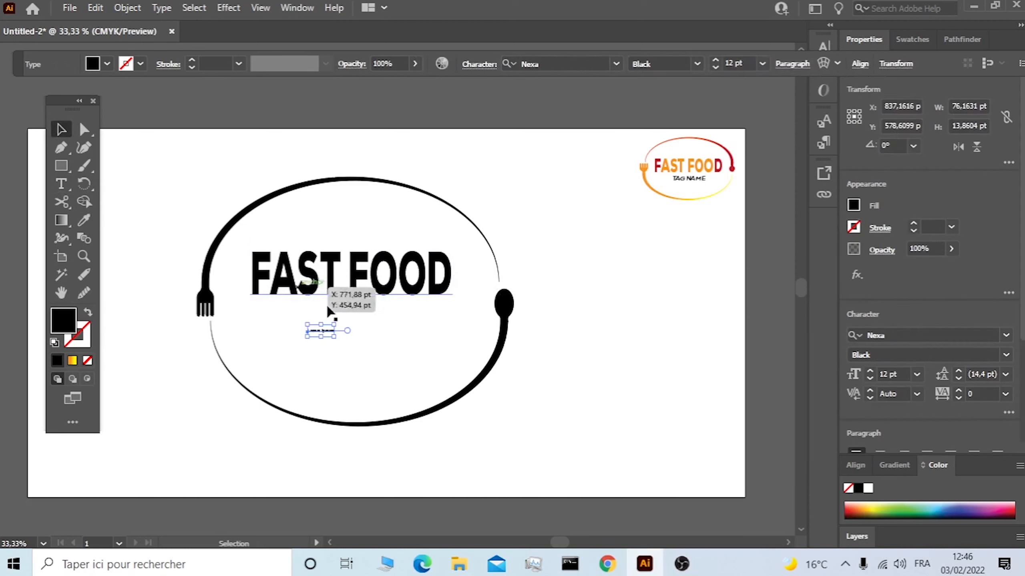
left_click_drag(335, 334, 457, 350)
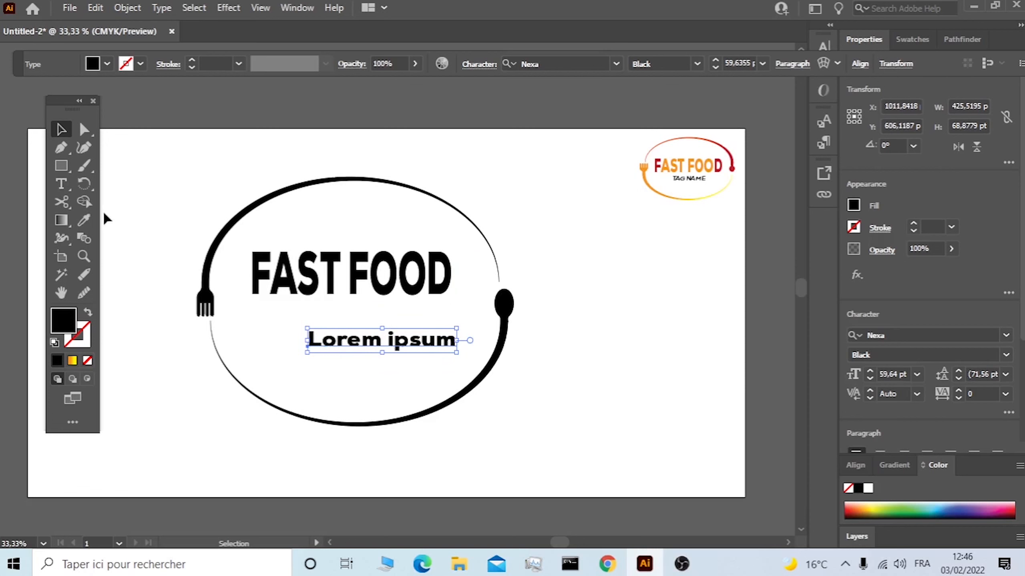
Replace the placeholder text below "FAST FOOD" with "TAG NAME".
left_click(61, 184)
left_click_drag(454, 339, 306, 341)
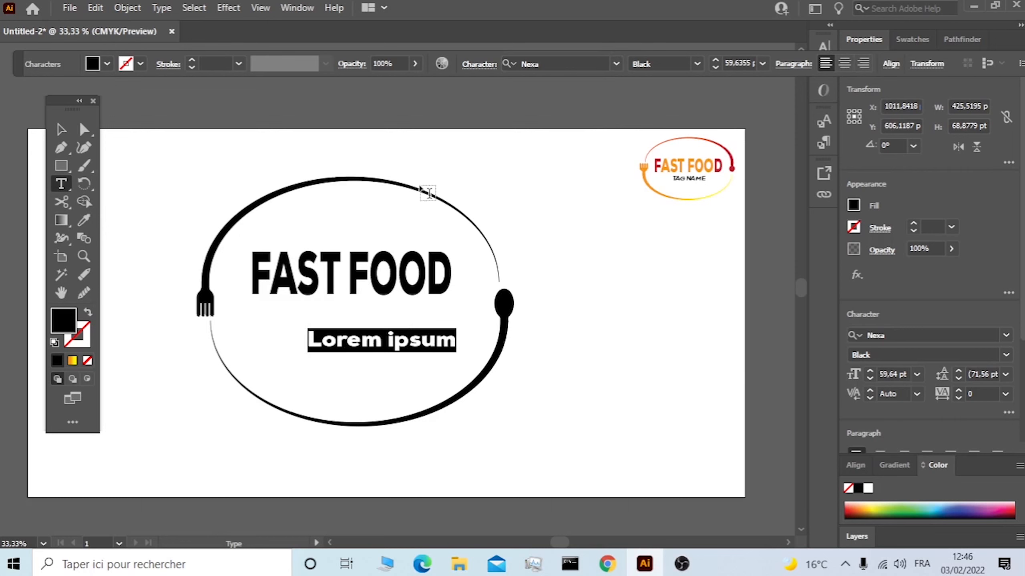
type("TA")
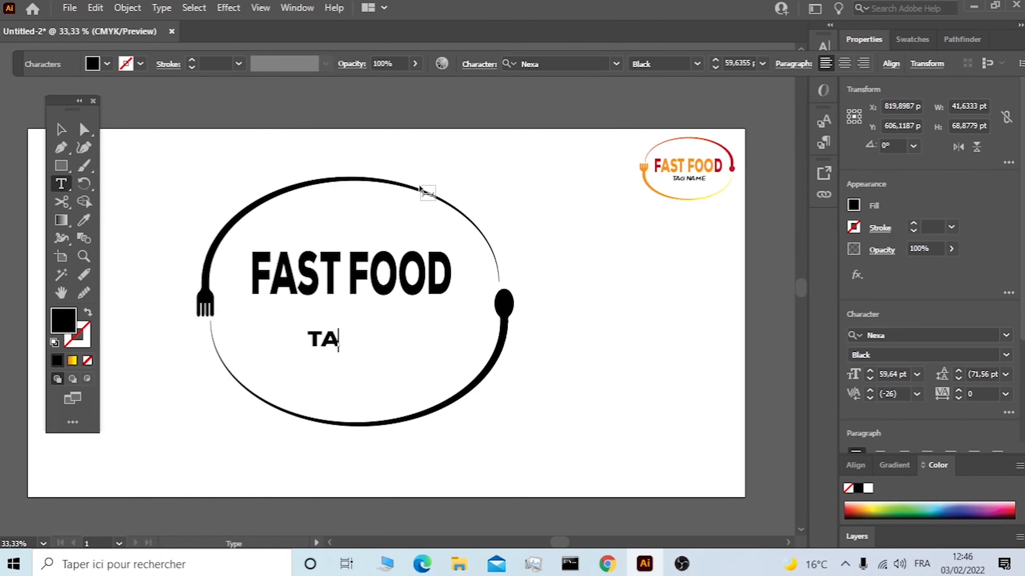
type("G NAME")
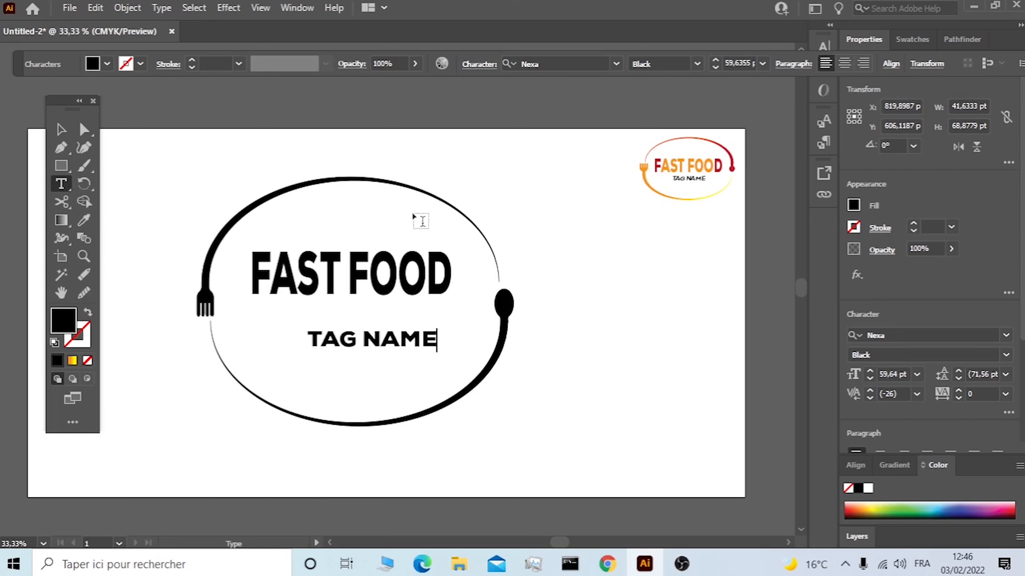
Change the font style of the "TAG NAME" text to Nexa Bold Italic.
left_click_drag(427, 337, 294, 332)
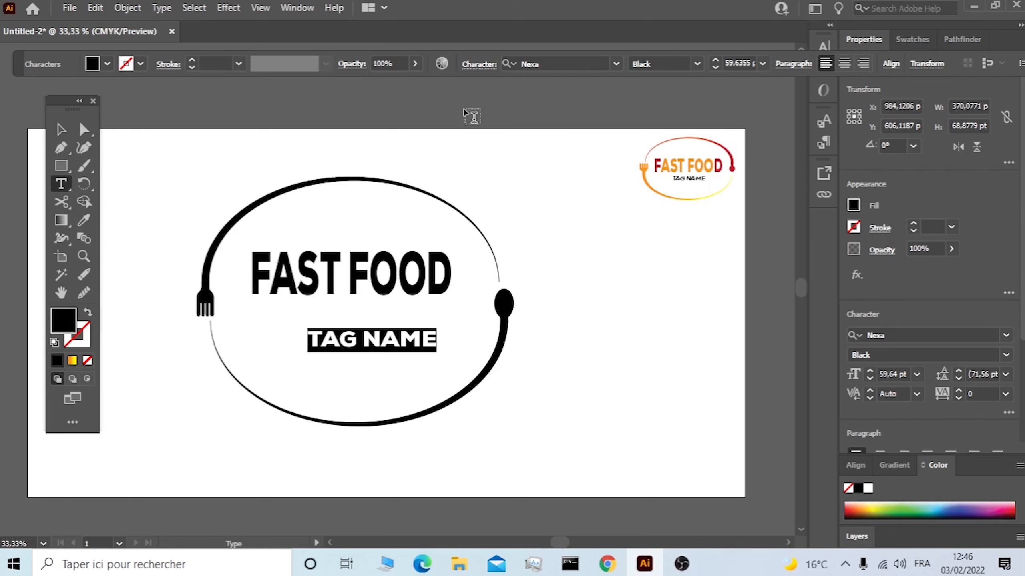
left_click(617, 64)
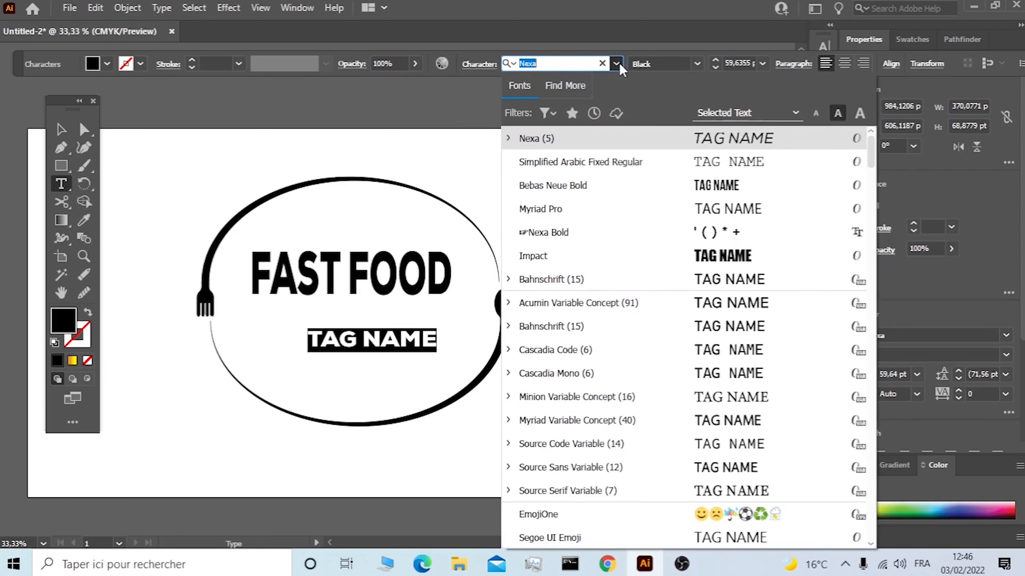
left_click(509, 137)
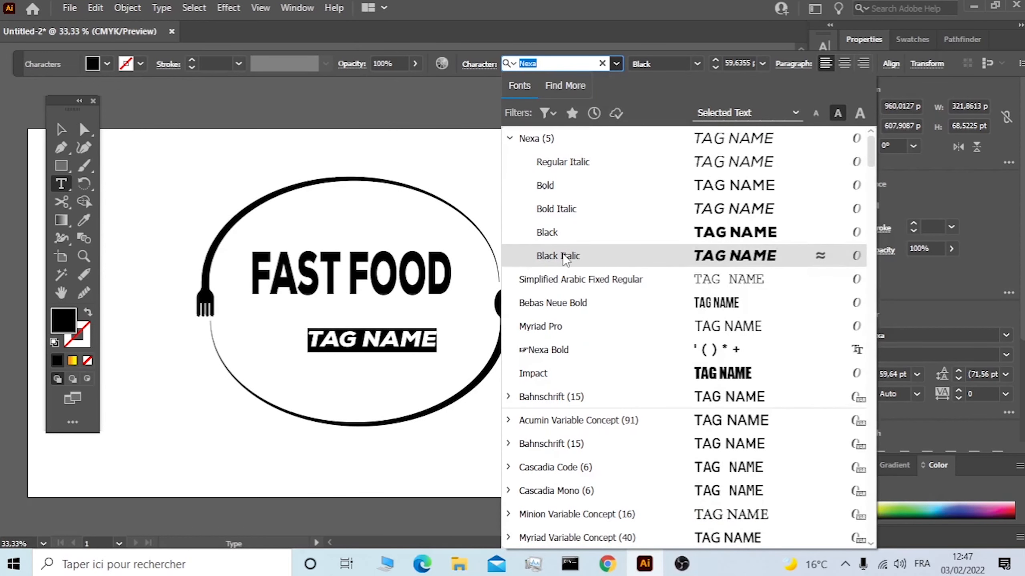
left_click(573, 219)
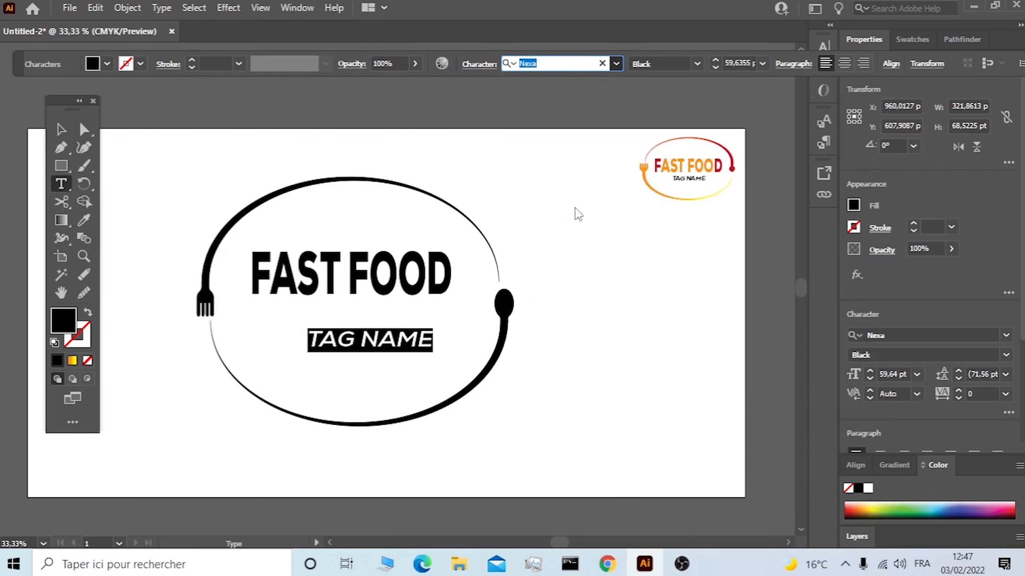
Move "TAG NAME" up and centre it beneath "FAST FOOD", and shift both texts slightly down inside the oval.
left_click(60, 132)
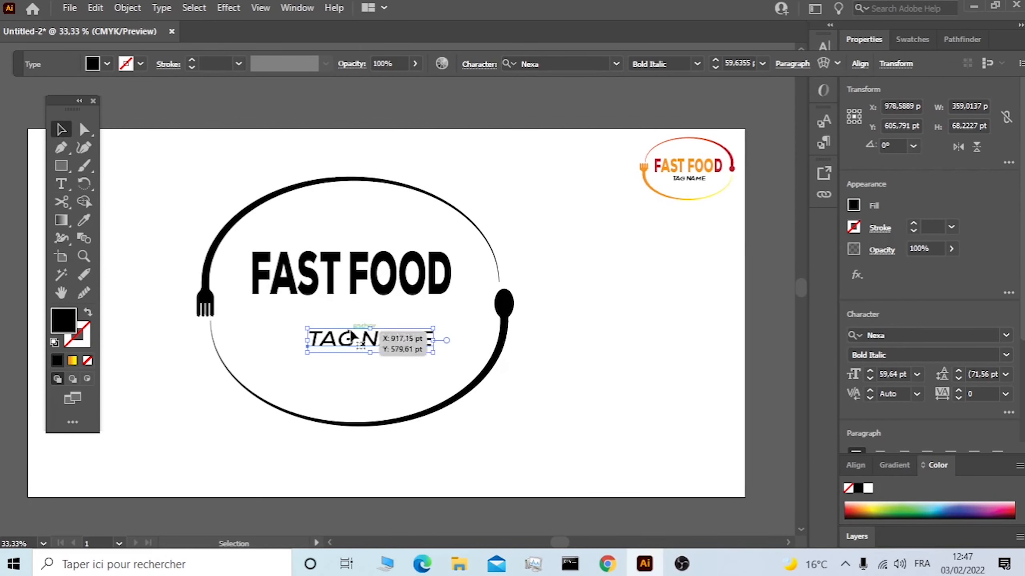
left_click(403, 348)
left_click_drag(403, 348, 378, 332)
left_click_drag(465, 247, 245, 335)
left_click_drag(351, 275, 355, 289)
left_click(222, 173)
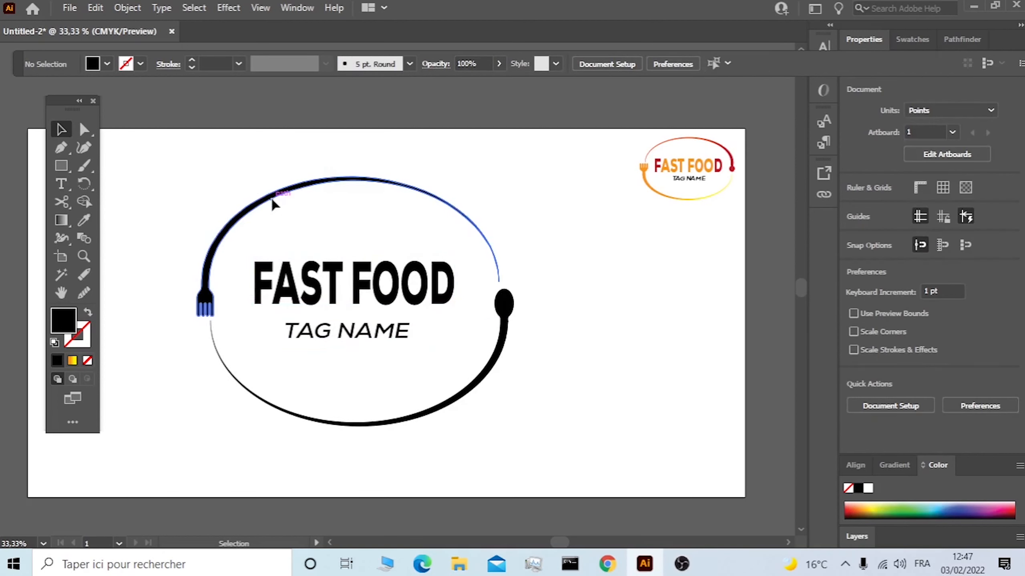
Fill the fork-ended upper arc with the orange-to-yellow linear gradient and spread its two colour stops to the ends of the ramp.
left_click(273, 201)
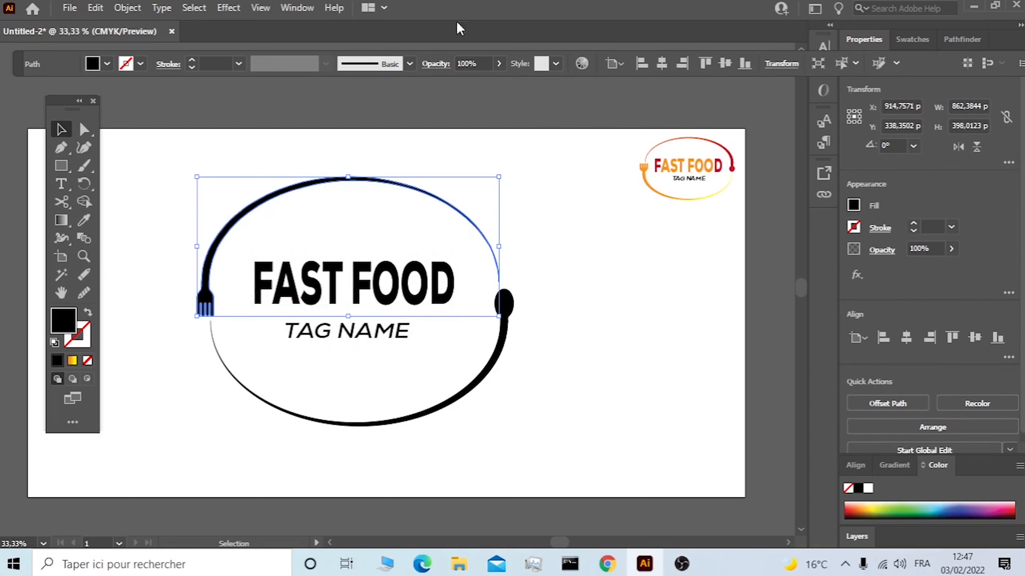
left_click(299, 8)
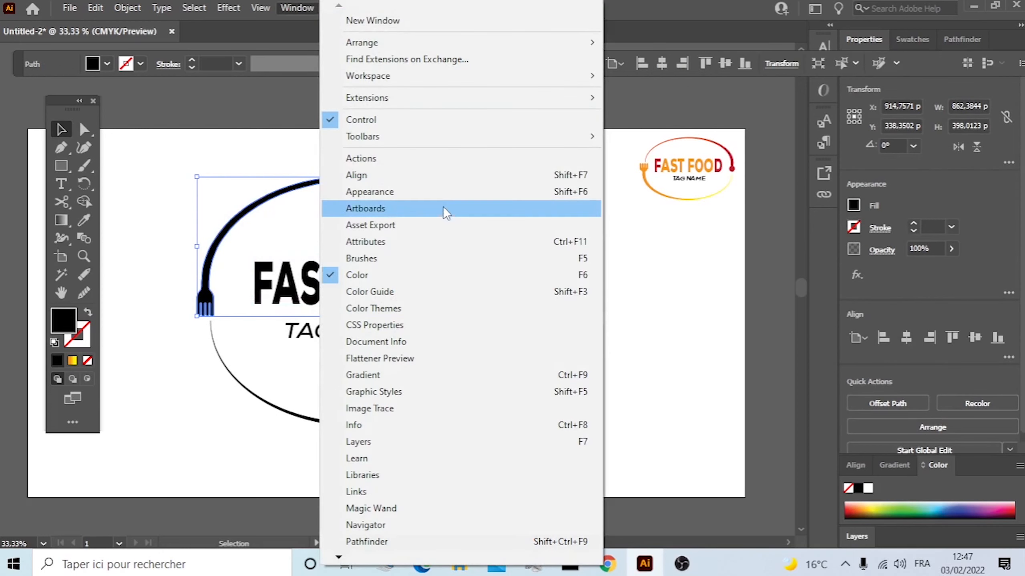
left_click(486, 374)
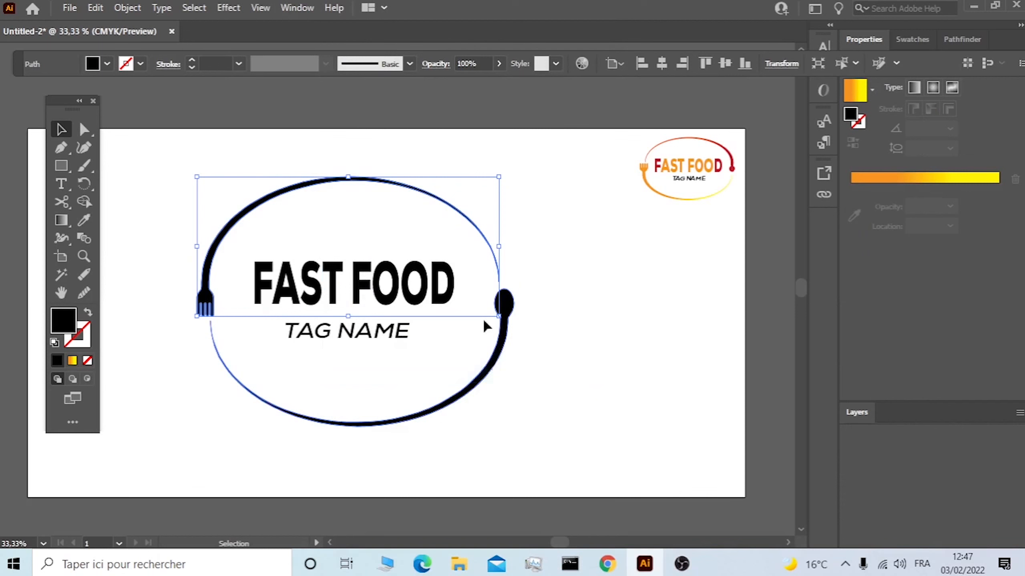
left_click(855, 92)
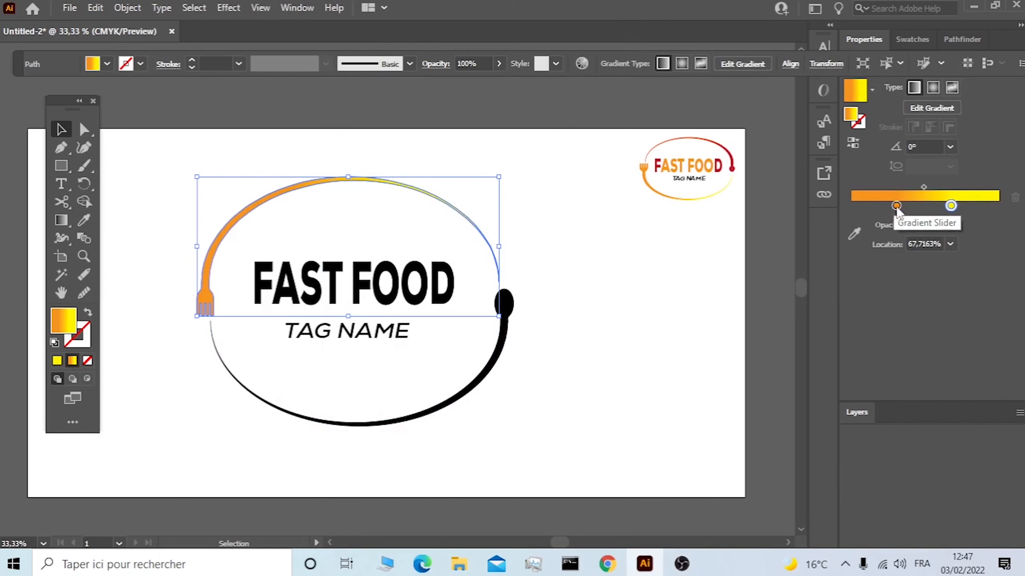
left_click_drag(895, 206, 852, 206)
left_click_drag(951, 206, 998, 205)
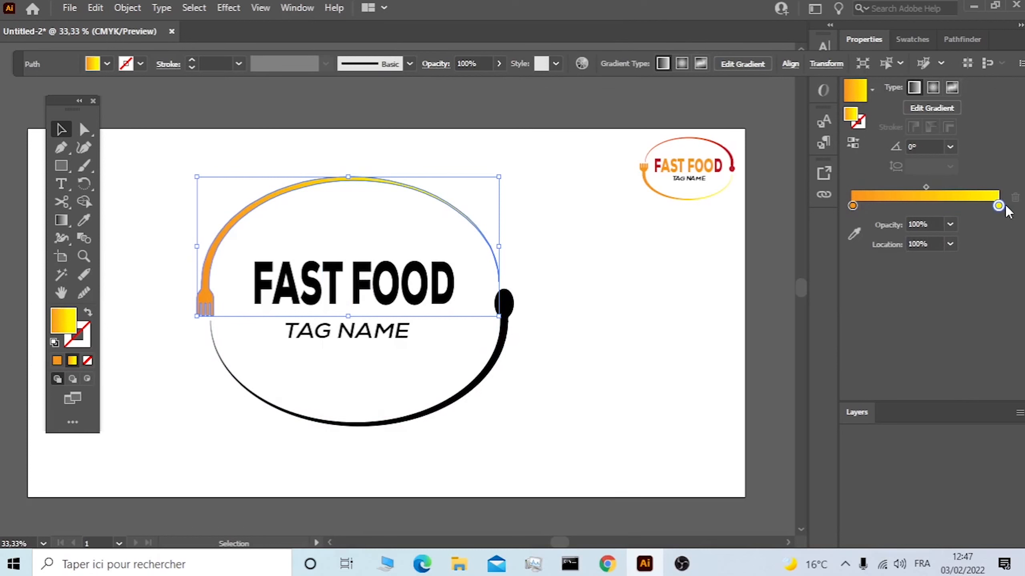
Recolour the upper arc's gradient with a red start stop and a C=0 M=90 Y=85 K=0 end stop.
double_click(853, 206)
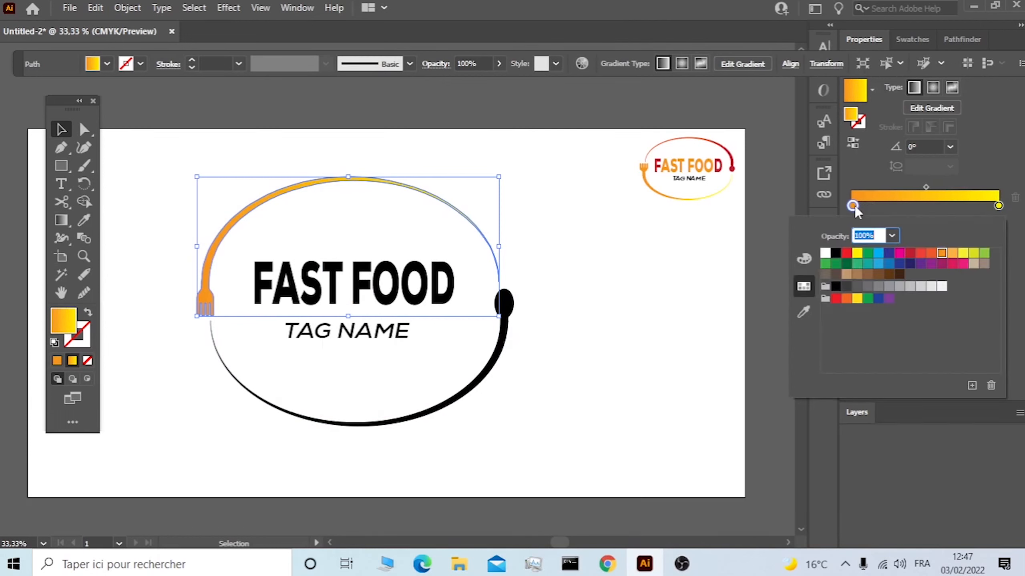
left_click(846, 253)
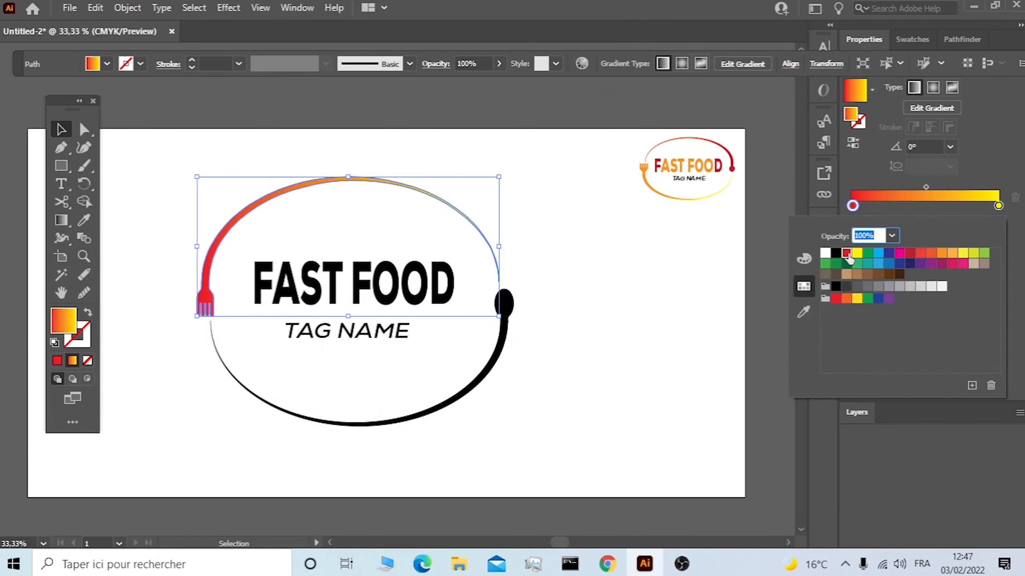
left_click(998, 206)
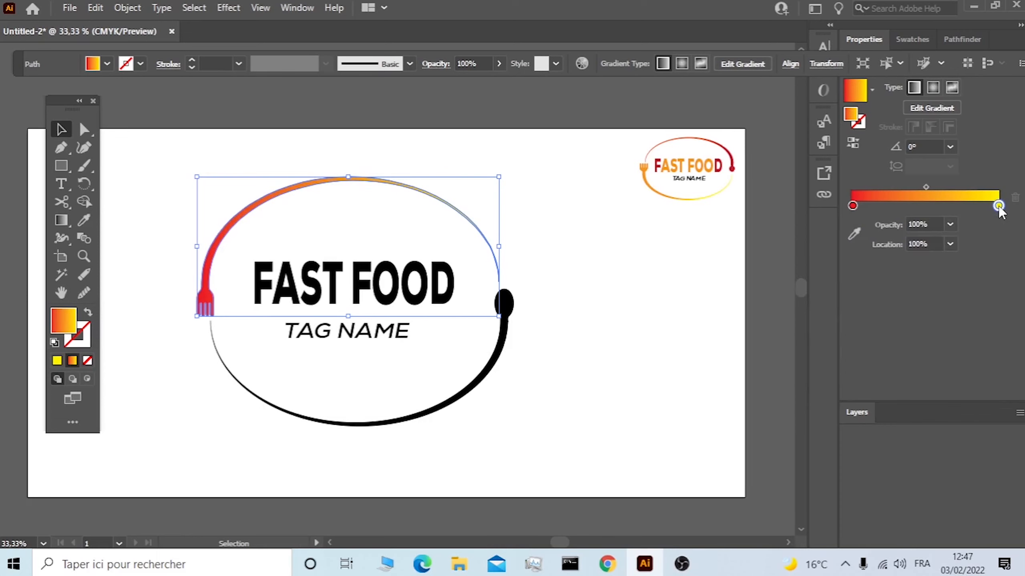
double_click(998, 207)
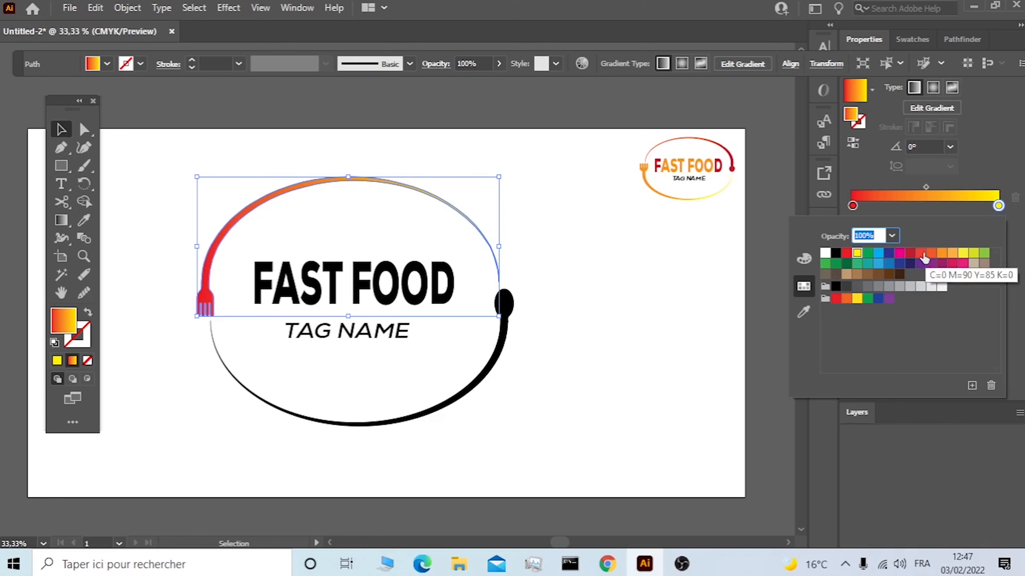
left_click(922, 255)
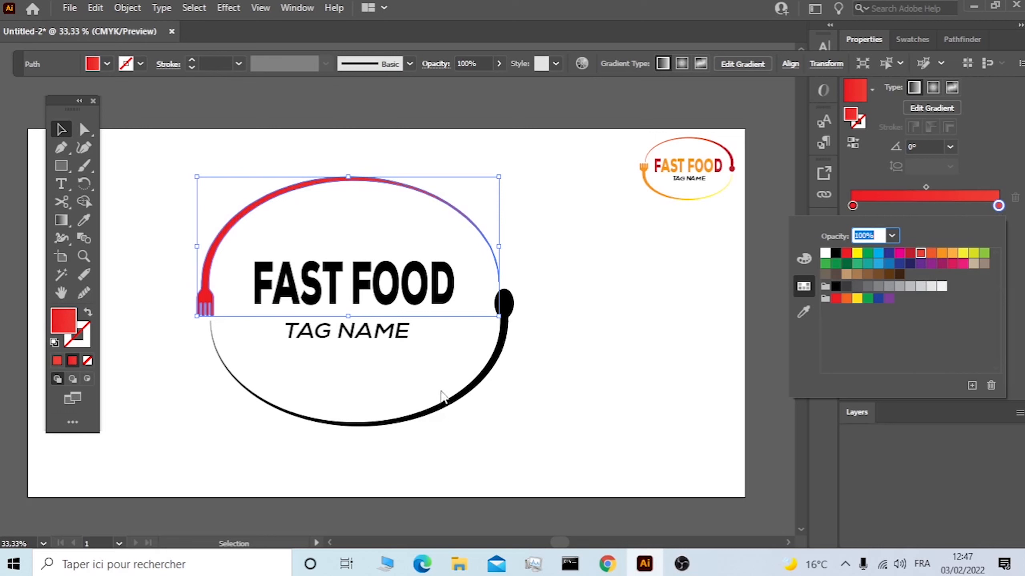
Fill the spoon-ended lower arc with a linear gradient running from an orange-red start stop to a yellow end stop.
left_click(453, 403)
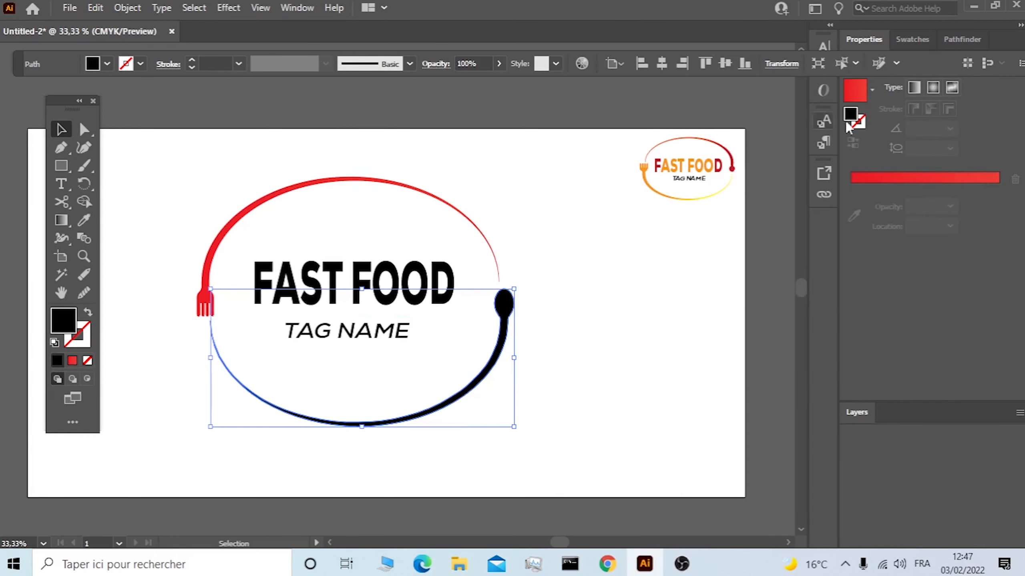
left_click(863, 96)
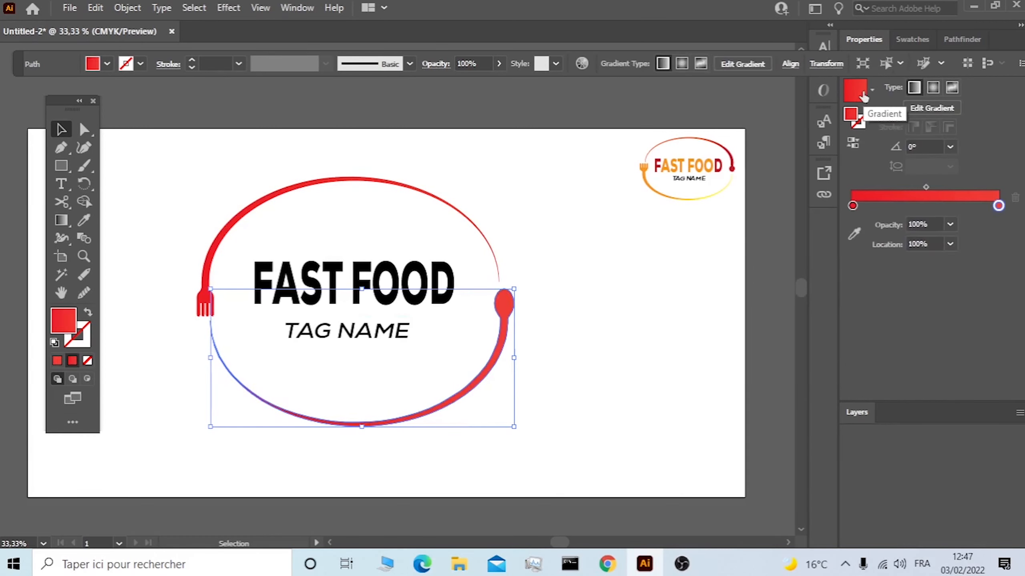
double_click(852, 206)
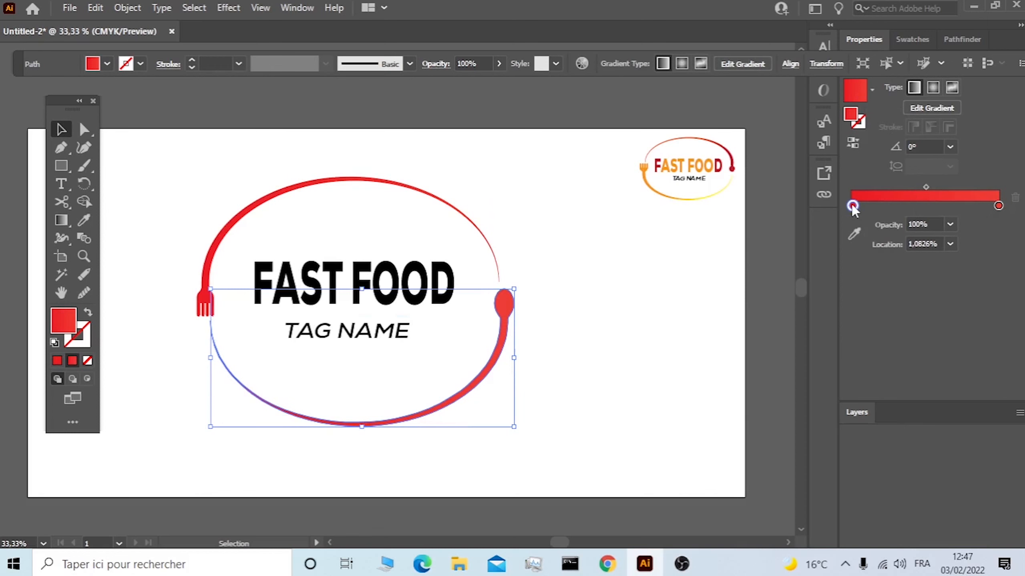
left_click(927, 253)
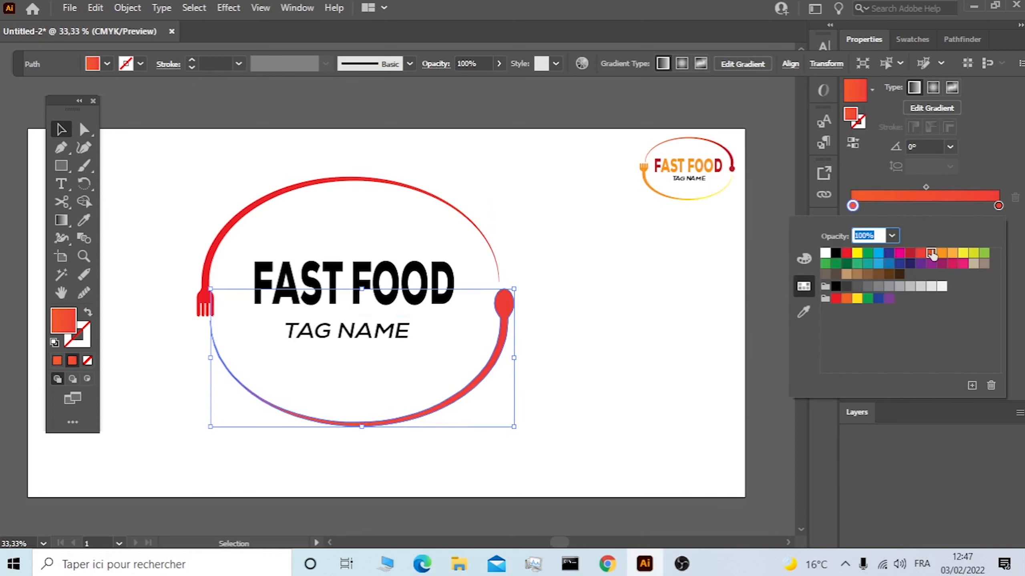
left_click(998, 206)
double_click(999, 206)
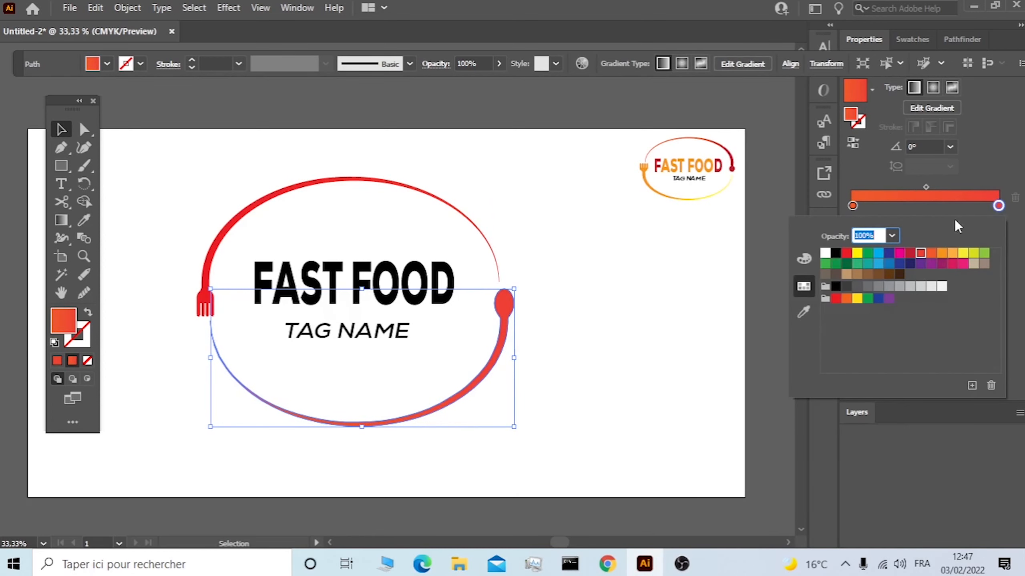
left_click(963, 253)
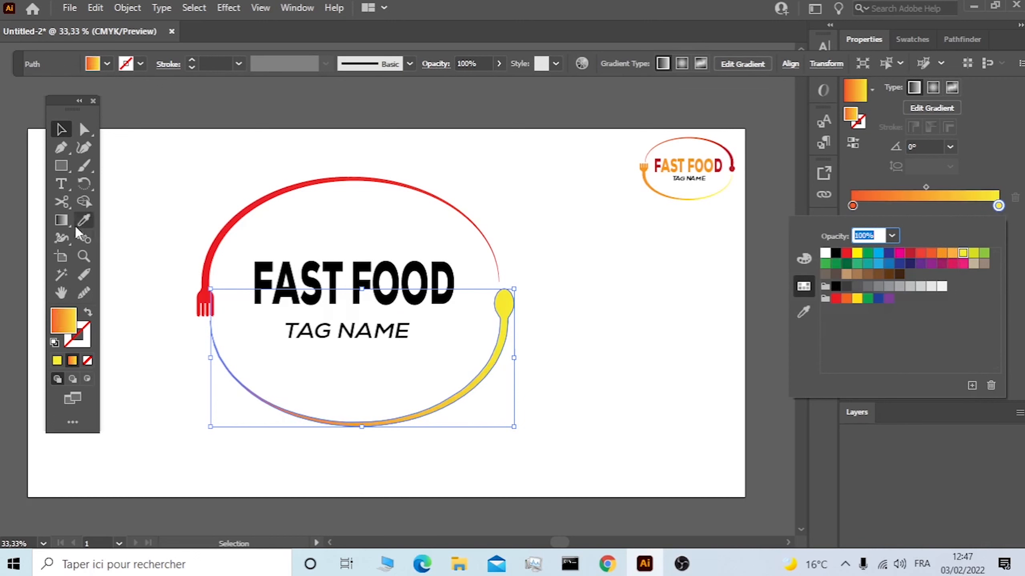
left_click(64, 223)
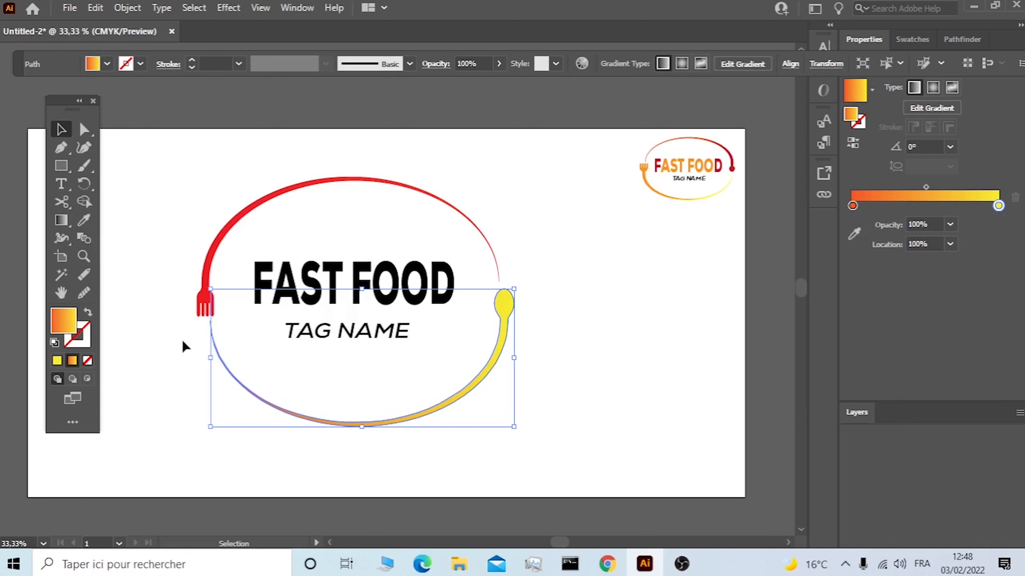
Reverse the lower arc's gradient to run from yellow to orange-red, and move both colour stops inward along the ramp.
left_click(555, 340)
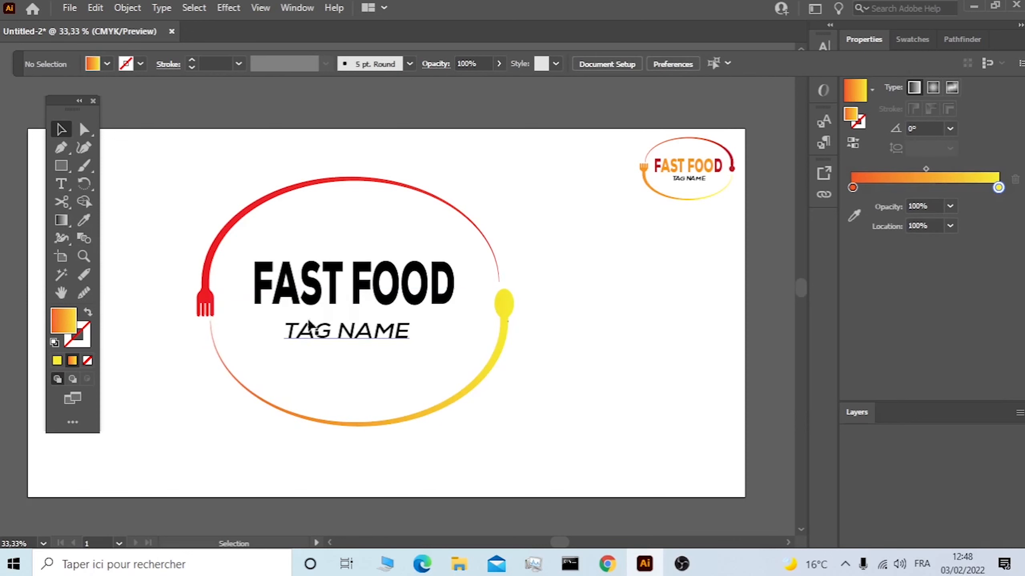
left_click(64, 221)
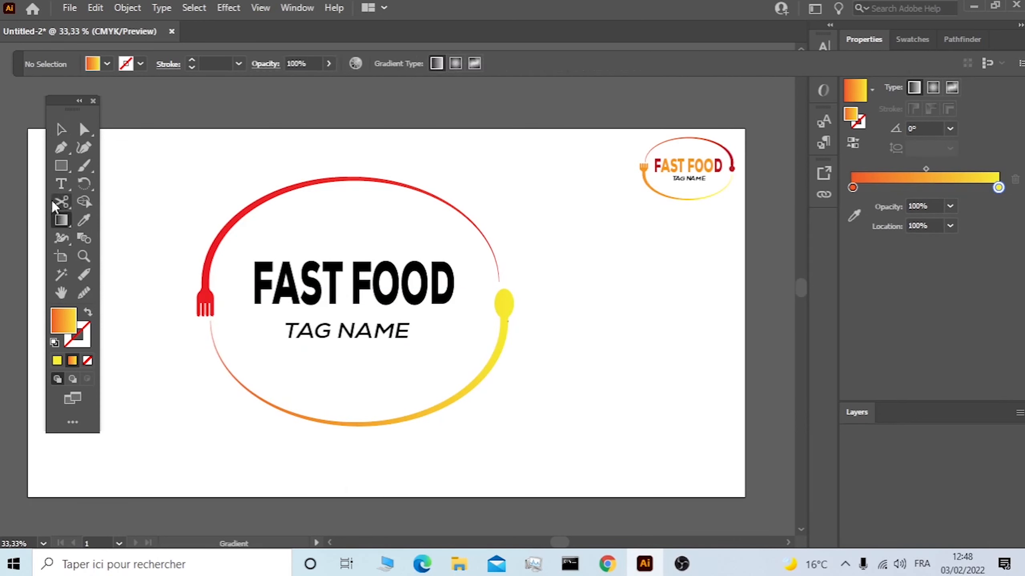
left_click(55, 130)
left_click(480, 388)
left_click(61, 221)
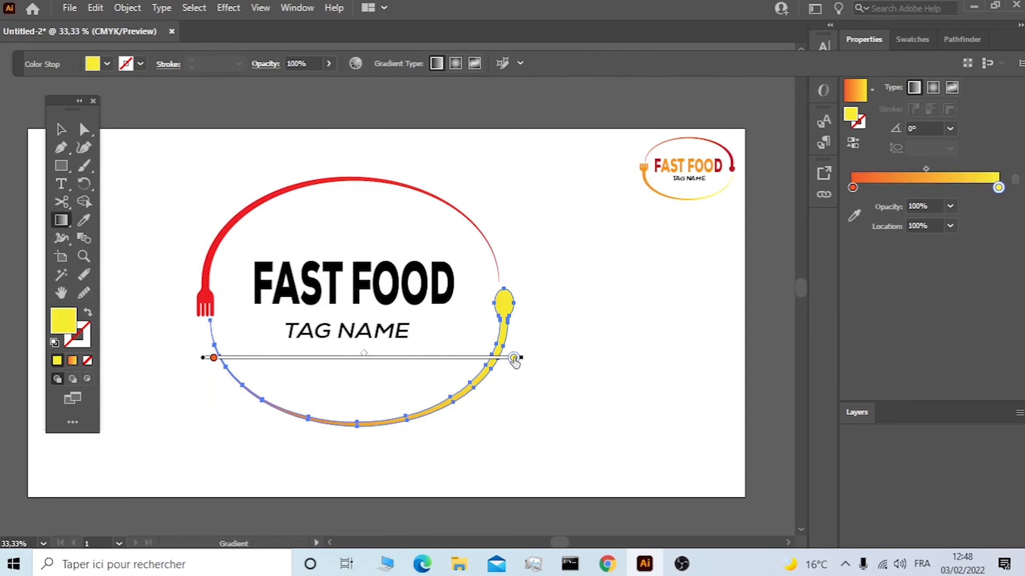
mouse_move(514, 358)
left_mouse_down()
mouse_move(192, 362)
mouse_move(514, 358)
left_mouse_up()
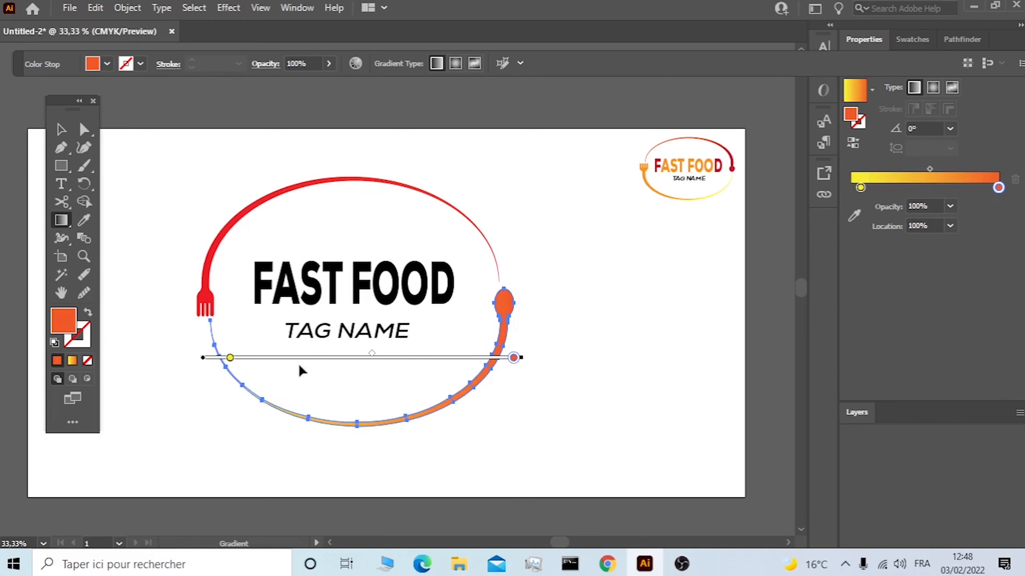
left_click_drag(229, 358, 289, 357)
left_click_drag(514, 359, 457, 358)
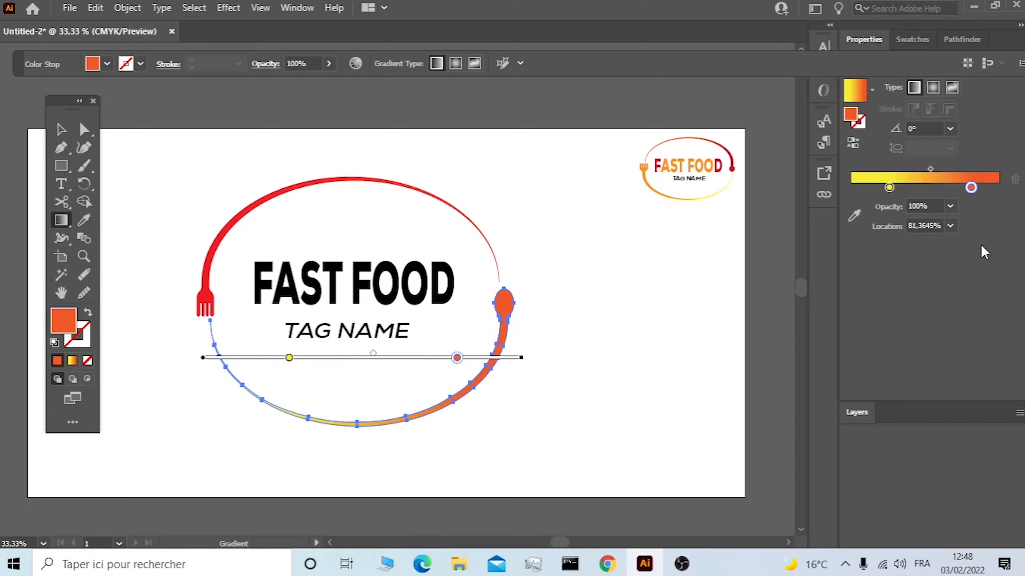
Recolour the end stop of the lower arc's gradient orange so that the spoon turns orange.
double_click(971, 188)
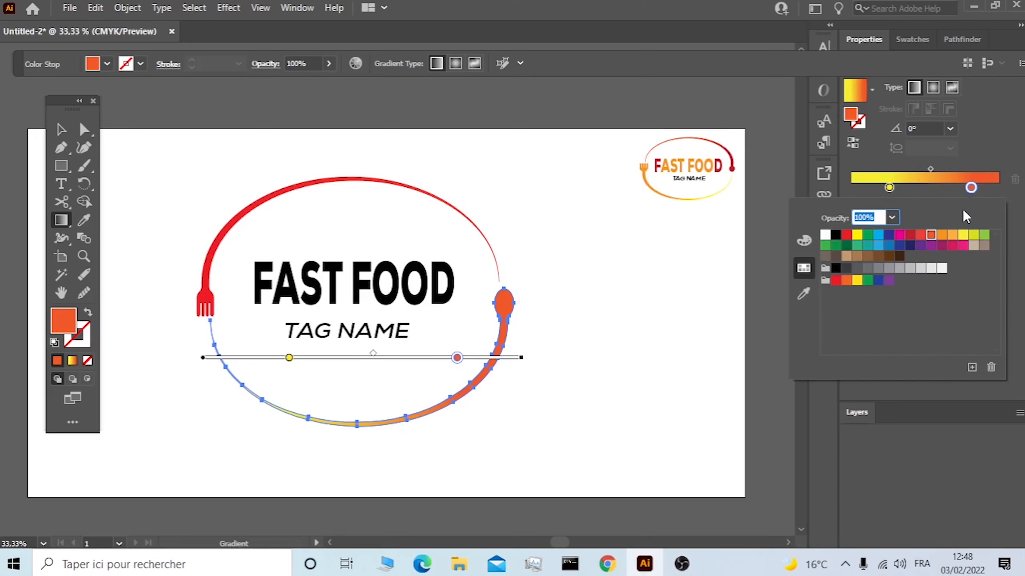
left_click(922, 237)
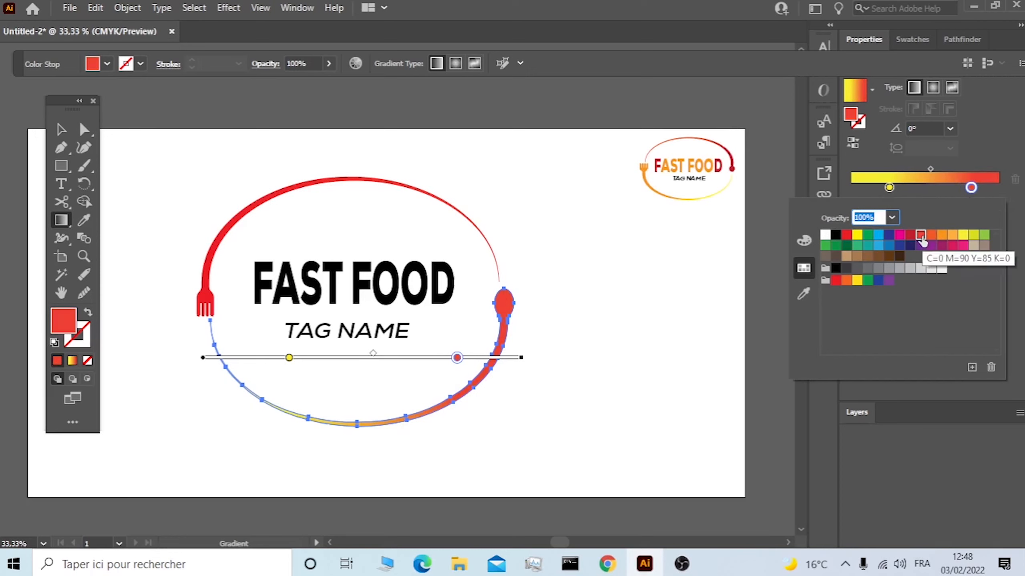
left_click(943, 238)
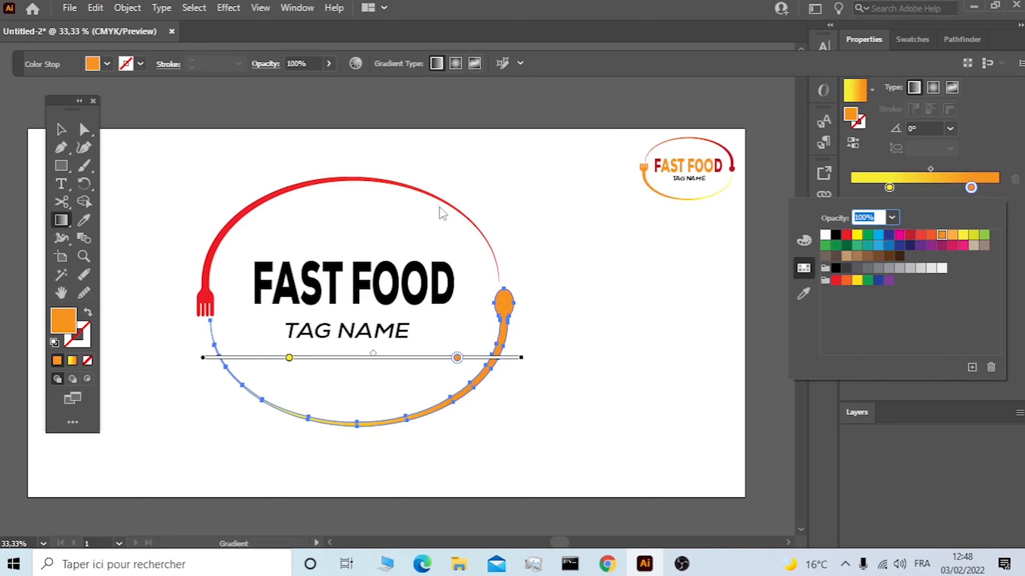
left_click(61, 130)
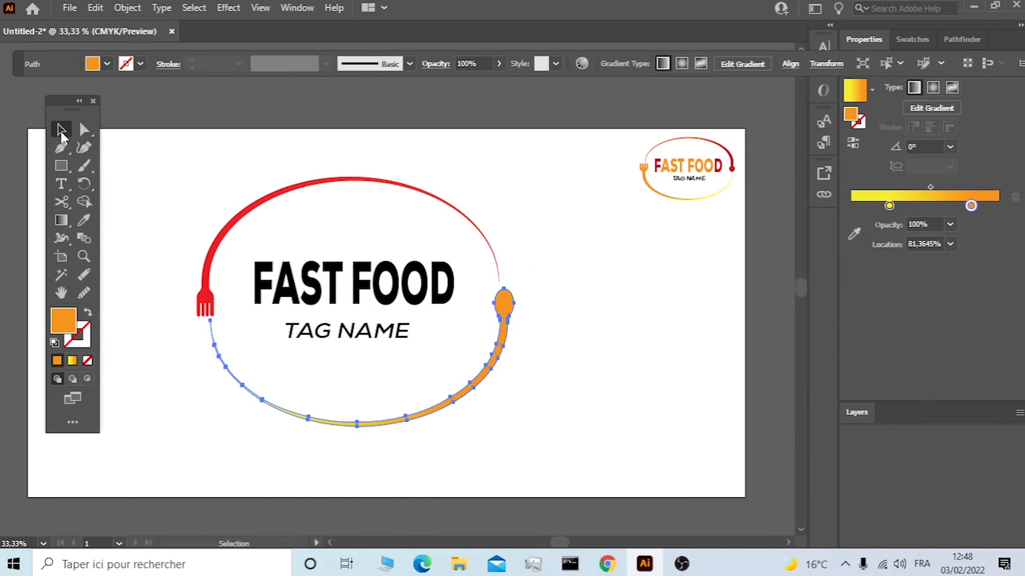
Colour the letters between the first F and the last D of "FAST FOOD" orange.
left_click(478, 284)
left_click(442, 285)
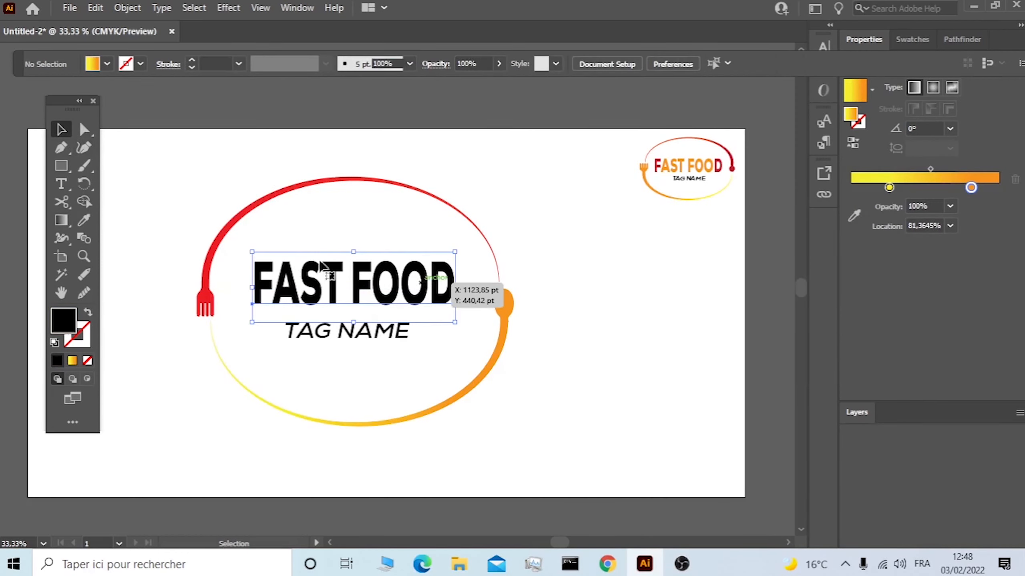
left_click(62, 184)
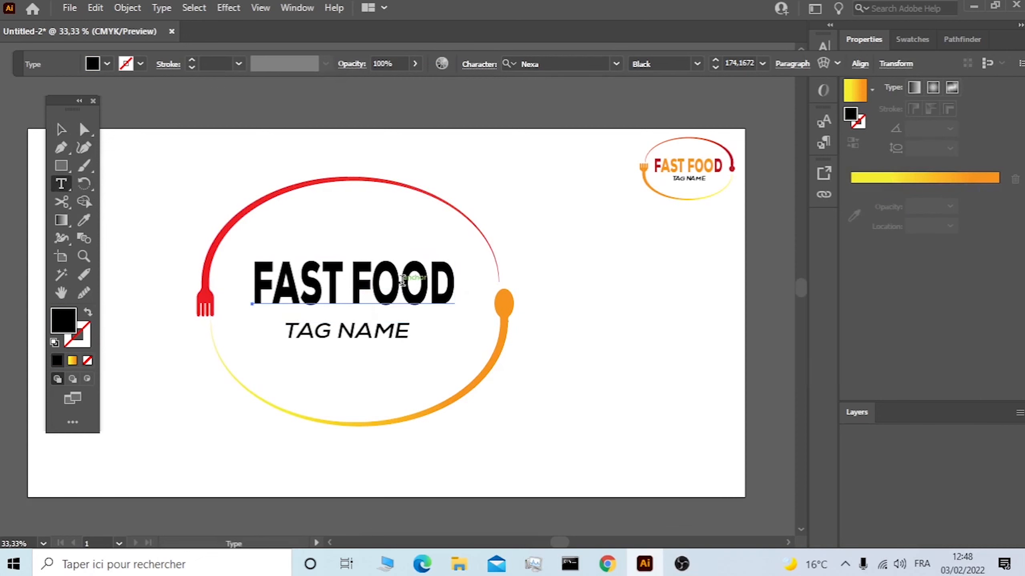
left_click_drag(428, 282, 285, 281)
left_click(107, 64)
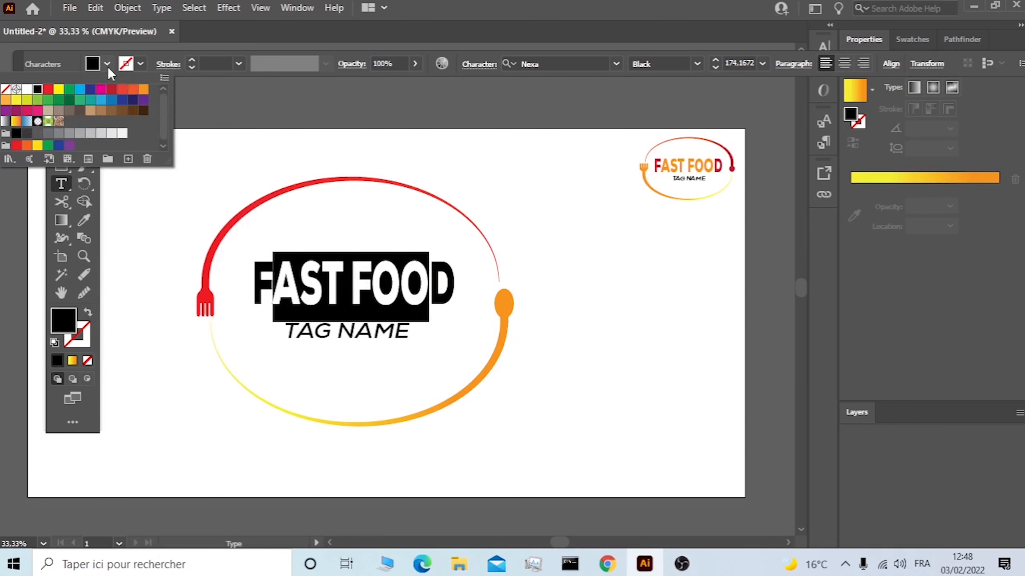
left_click(143, 89)
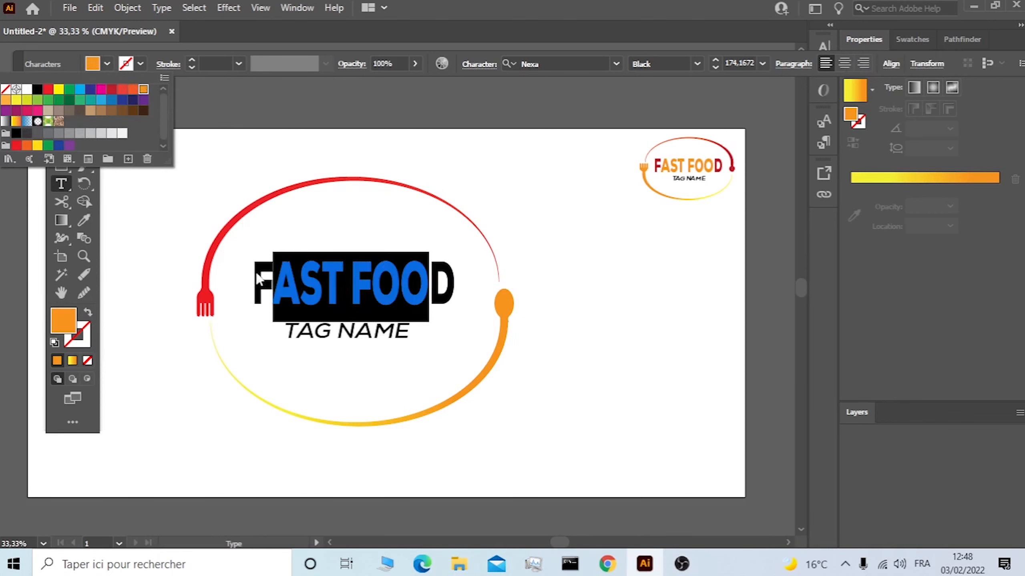
Colour the first F and the last D of "FAST FOOD" CMYK Red and deselect the text.
left_click(267, 276)
left_click_drag(273, 282, 254, 258)
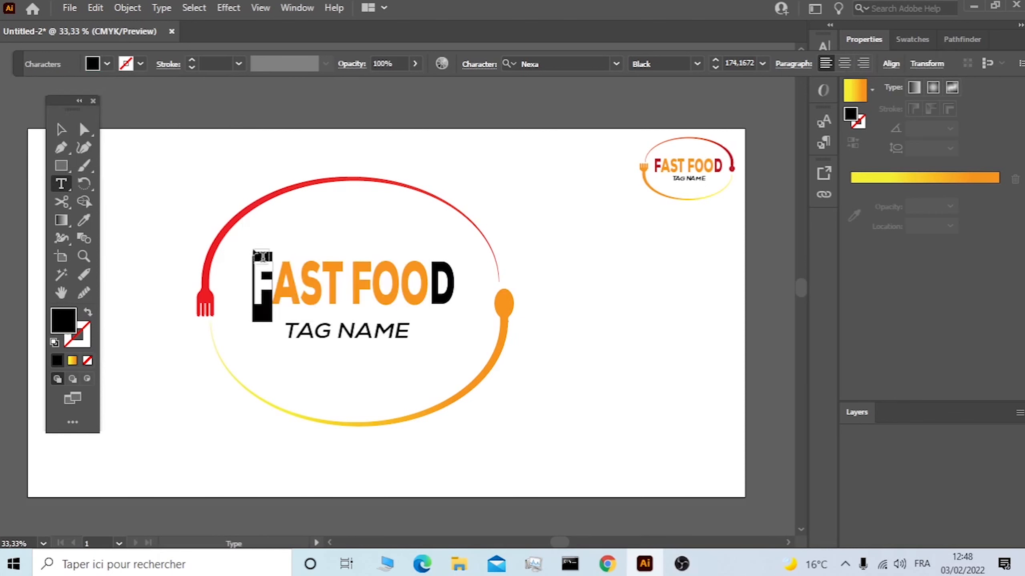
left_click(107, 64)
left_click(48, 92)
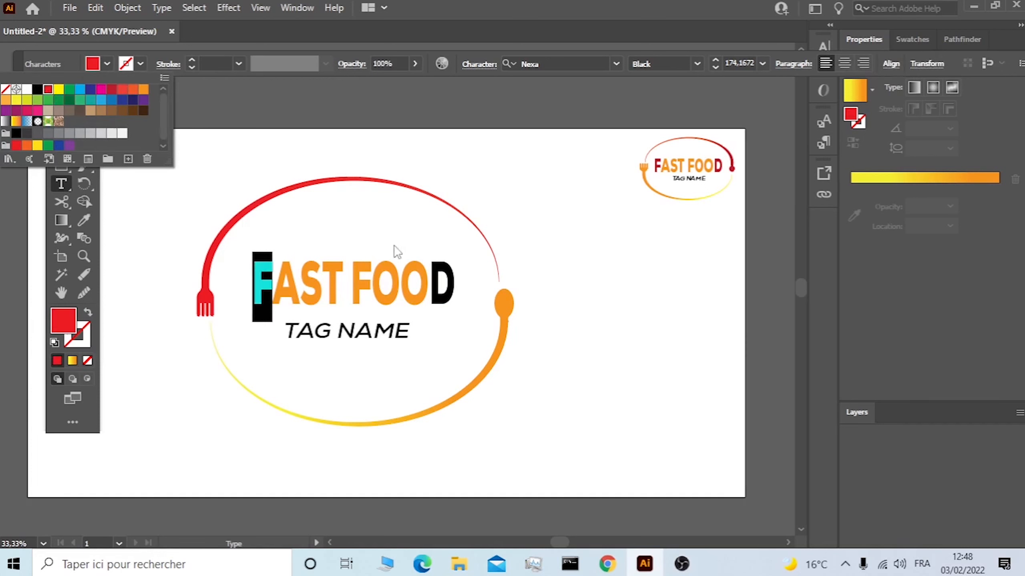
left_click(429, 278)
left_click_drag(430, 281, 455, 284)
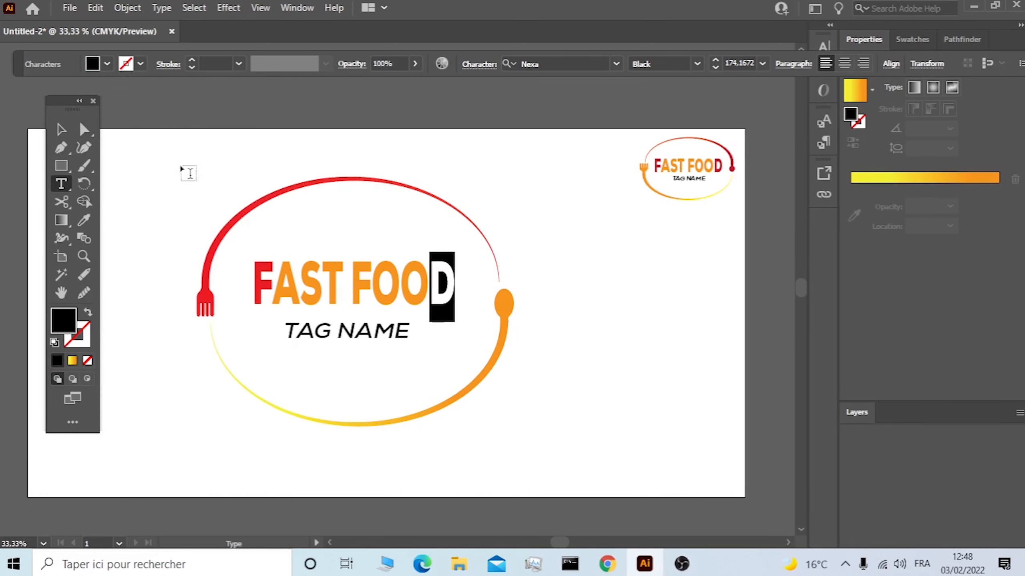
left_click(107, 64)
left_click(49, 91)
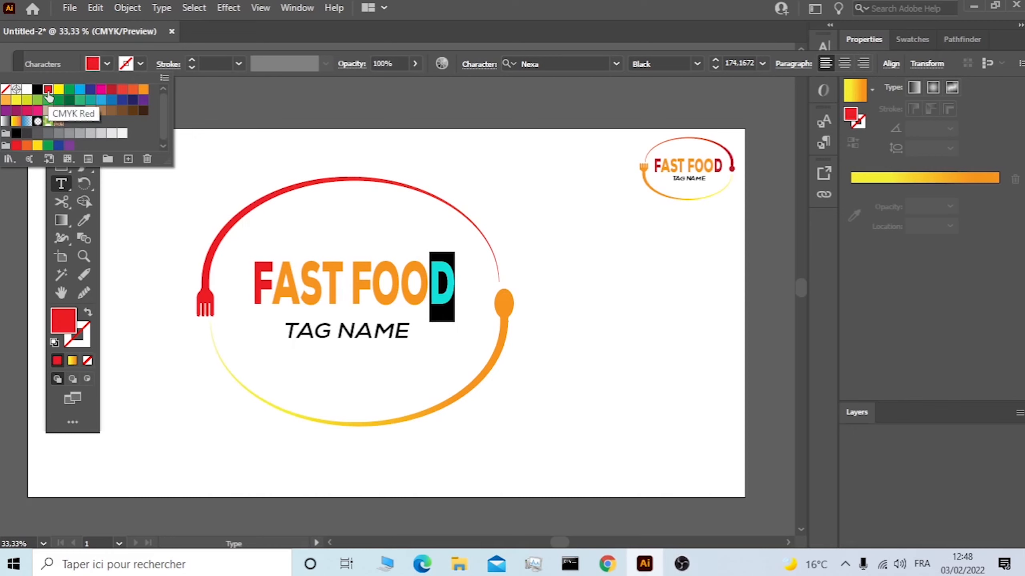
left_click(93, 64)
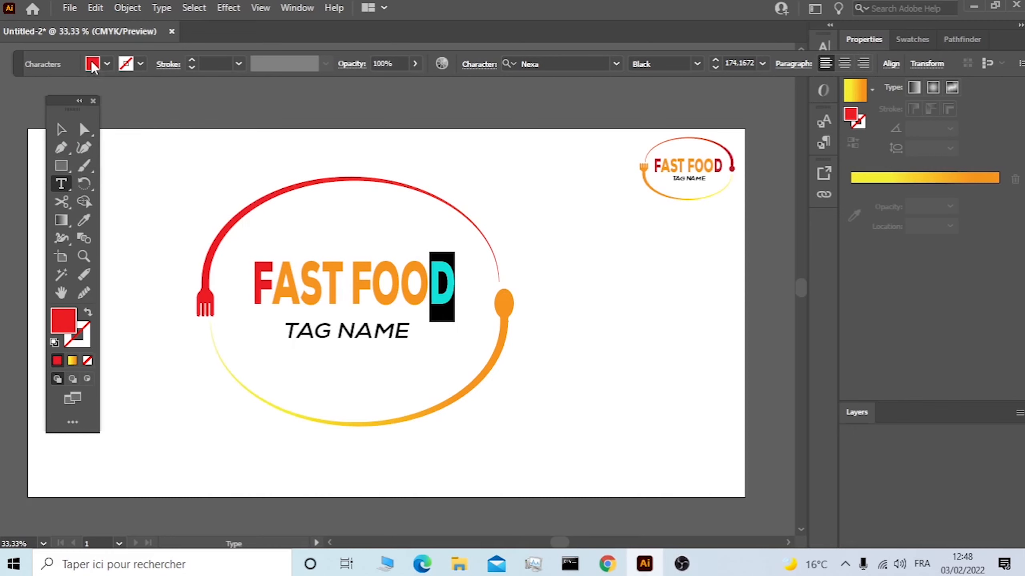
left_click(61, 129)
left_click(184, 159)
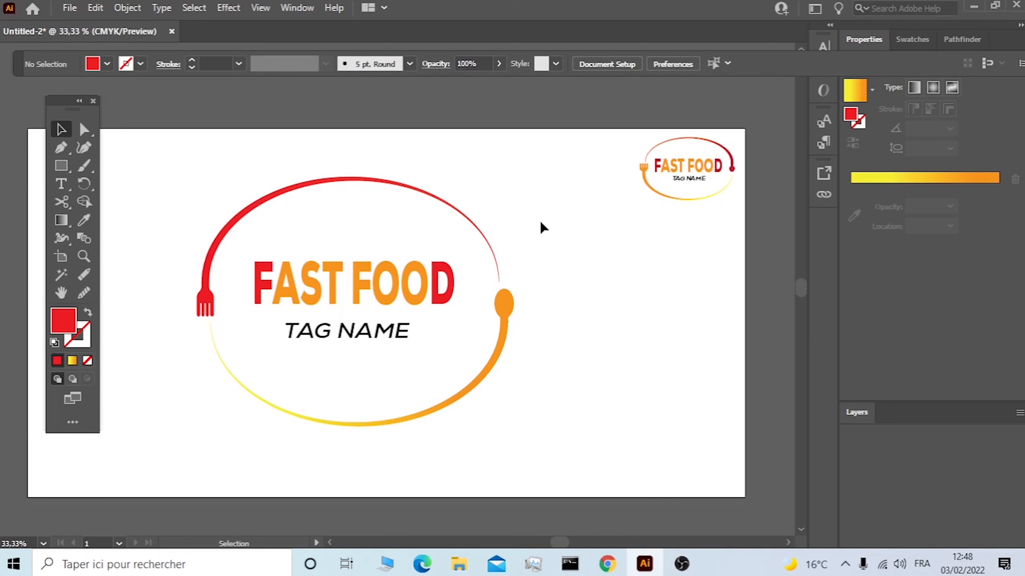
Scale down the whole logo, including both arcs and texts, and reposition it on the artboard.
left_click_drag(534, 202, 328, 371)
scroll(327, 371, "down", 2)
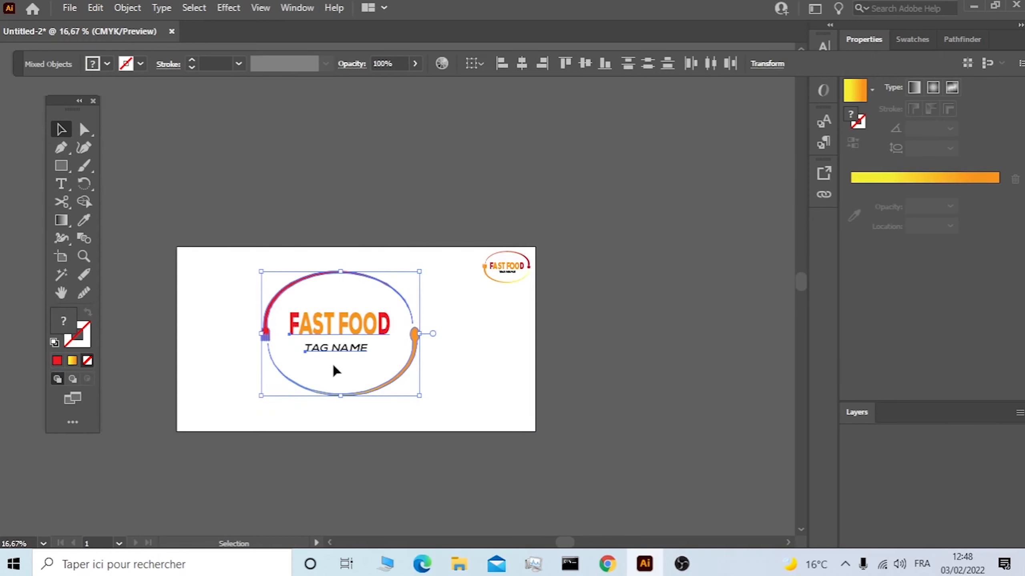
left_click_drag(394, 334, 414, 331)
left_click_drag(435, 394, 405, 367)
left_click(440, 361)
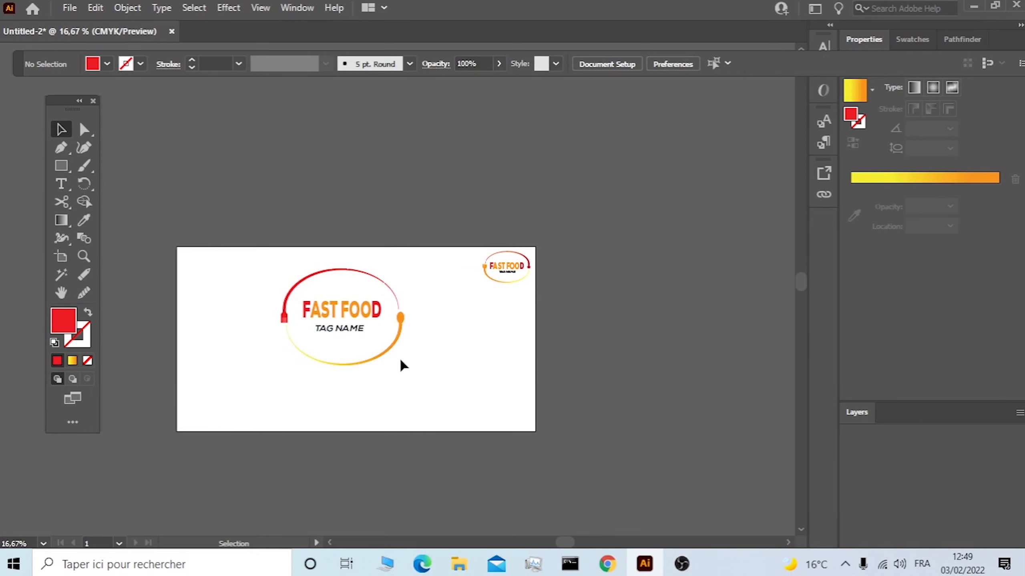
scroll(401, 361, "up", 1)
left_click_drag(422, 221, 265, 368)
left_click_drag(317, 288, 347, 313)
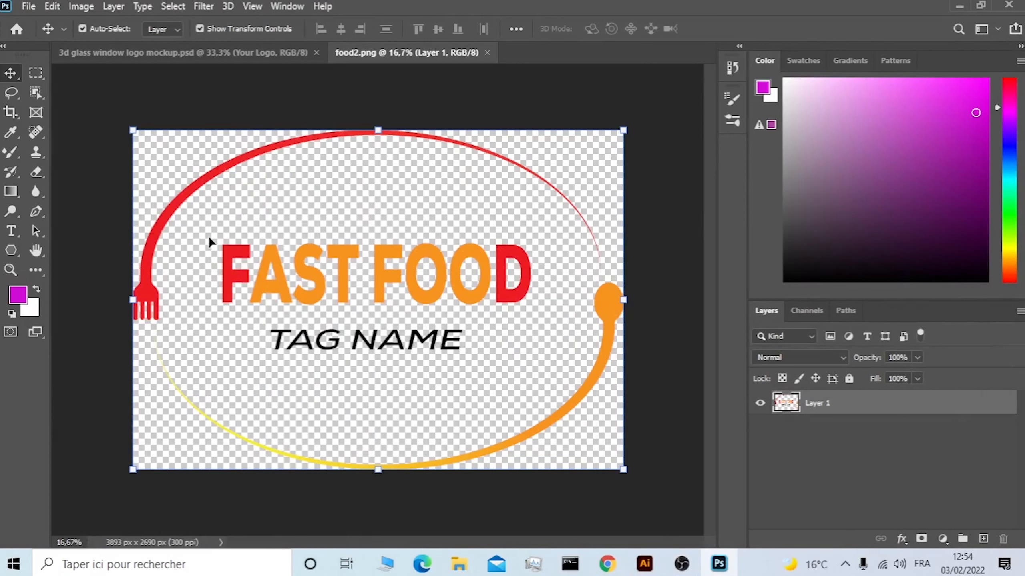
Switch to Photoshop and open the Your Logo smart object of 3d glass window logo mockup.psd.
left_click(250, 52)
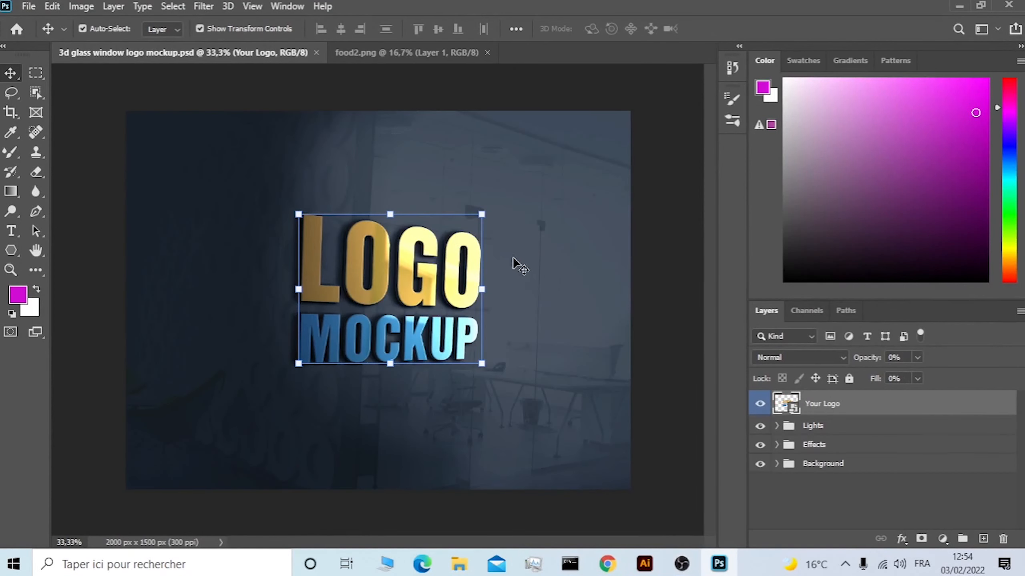
double_click(793, 408)
left_click(576, 283)
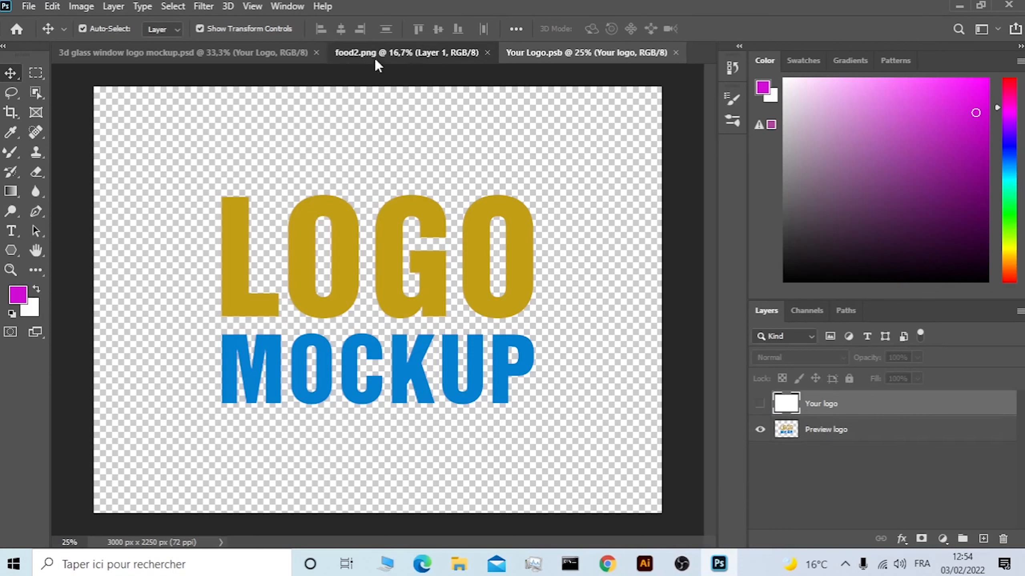
Copy the logo from food2.png into Your Logo.psb, scale it to about 63.76%, and centre it on the canvas.
left_click(405, 60)
left_click_drag(417, 272, 360, 288)
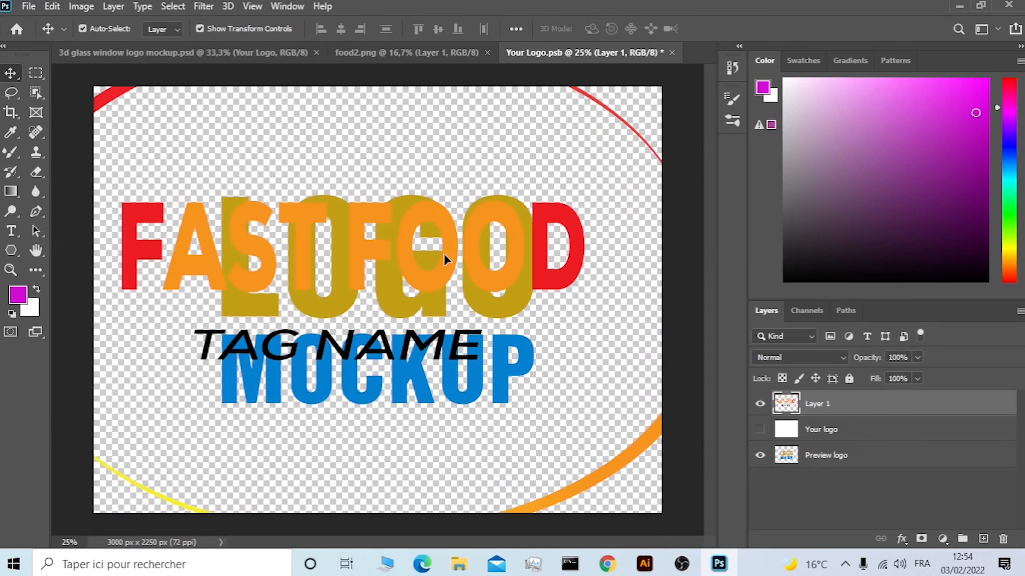
left_click_drag(439, 224, 464, 275)
left_click_drag(382, 133, 377, 263)
left_click_drag(453, 420, 454, 252)
left_click_drag(647, 472, 575, 420)
left_click_drag(381, 227, 418, 268)
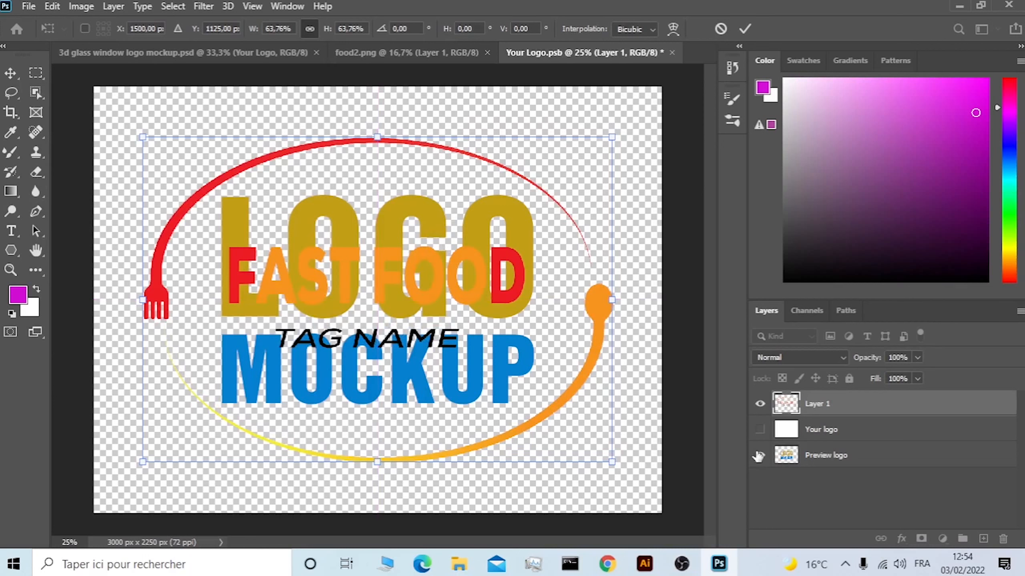
Hide the Preview logo layer and save the Your Logo smart object.
left_click(760, 456)
left_click(760, 455)
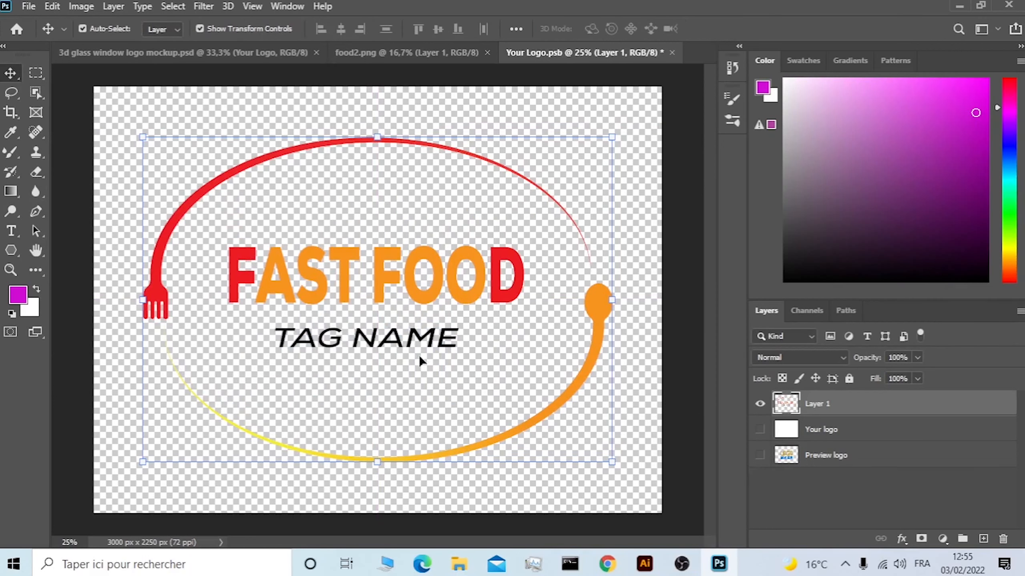
left_click(404, 128)
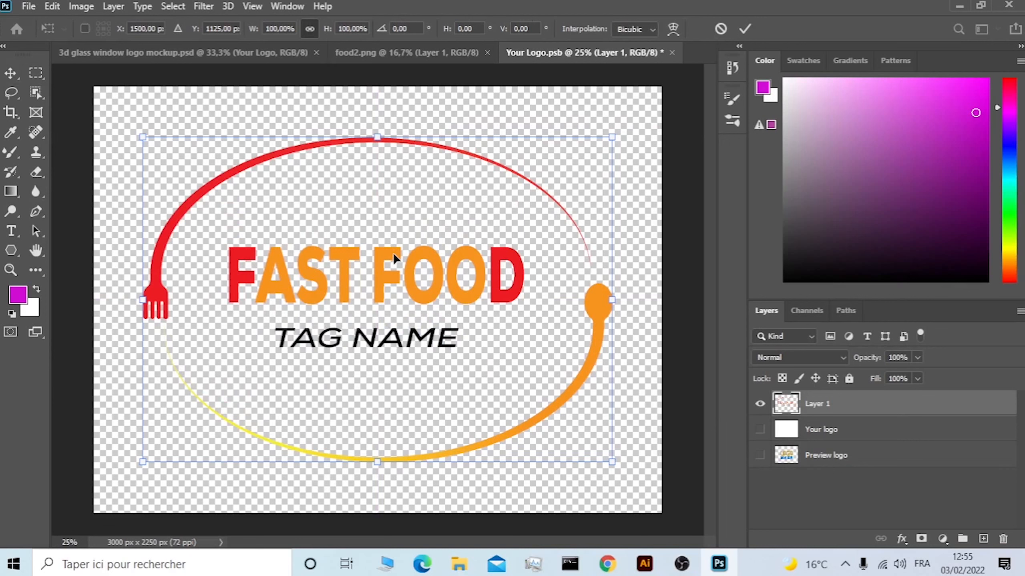
key("Return")
key("ctrl+s")
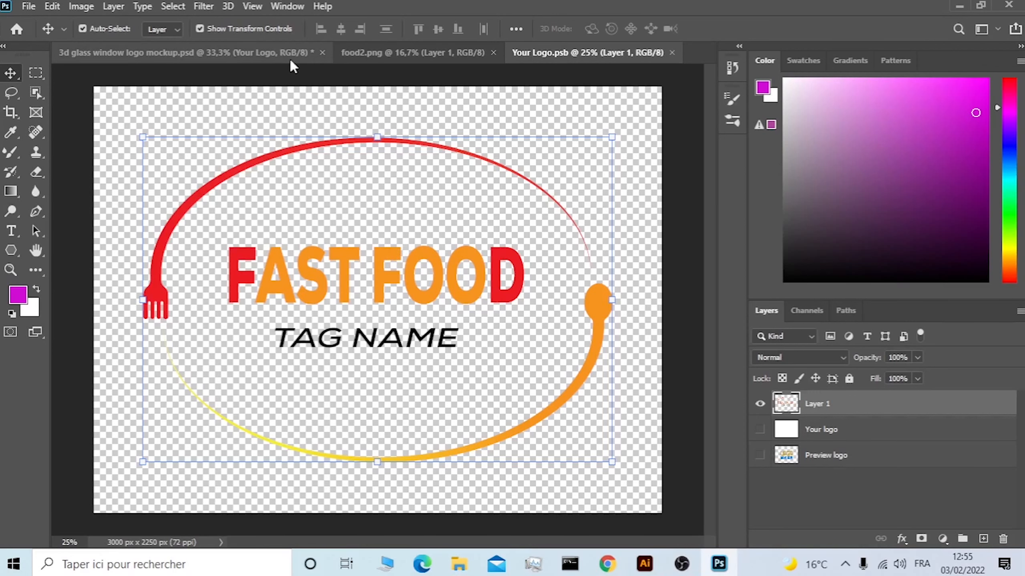
Return to the glass window mockup and hide the effect layer directly above the logo in the Effects group.
left_click(220, 53)
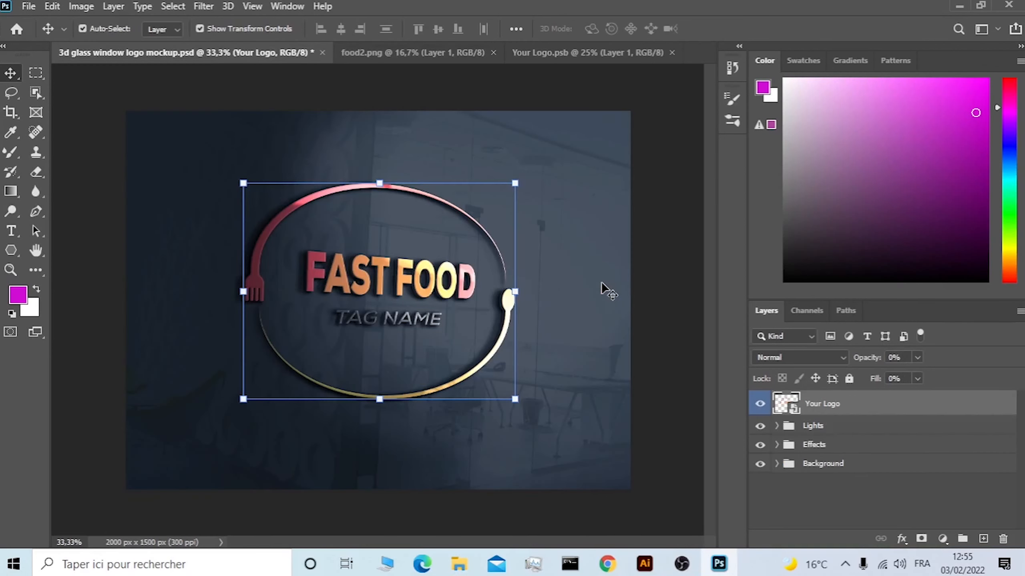
left_click(776, 445)
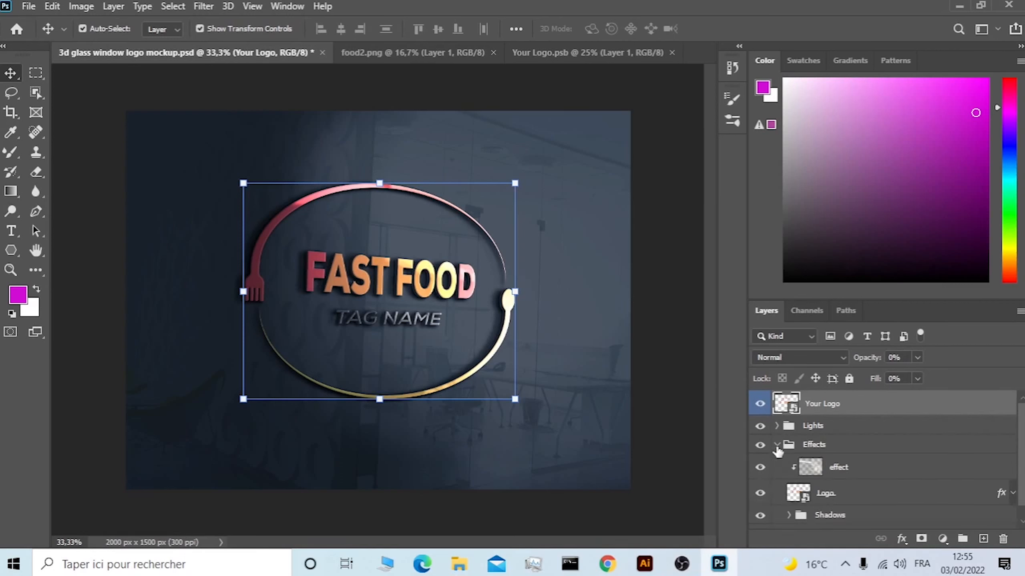
left_click(761, 469)
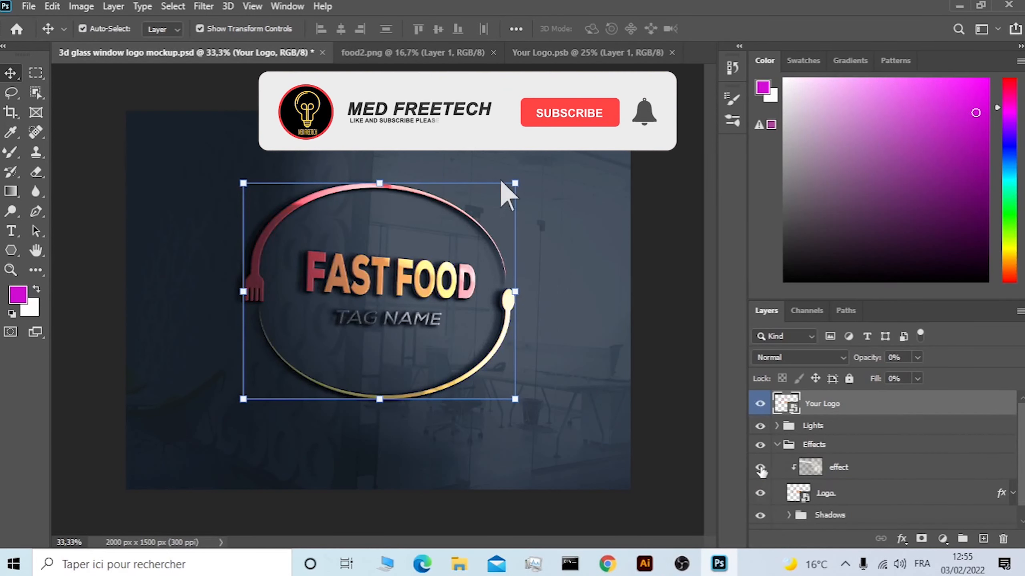
left_click(761, 469)
left_click(761, 468)
left_click(760, 469)
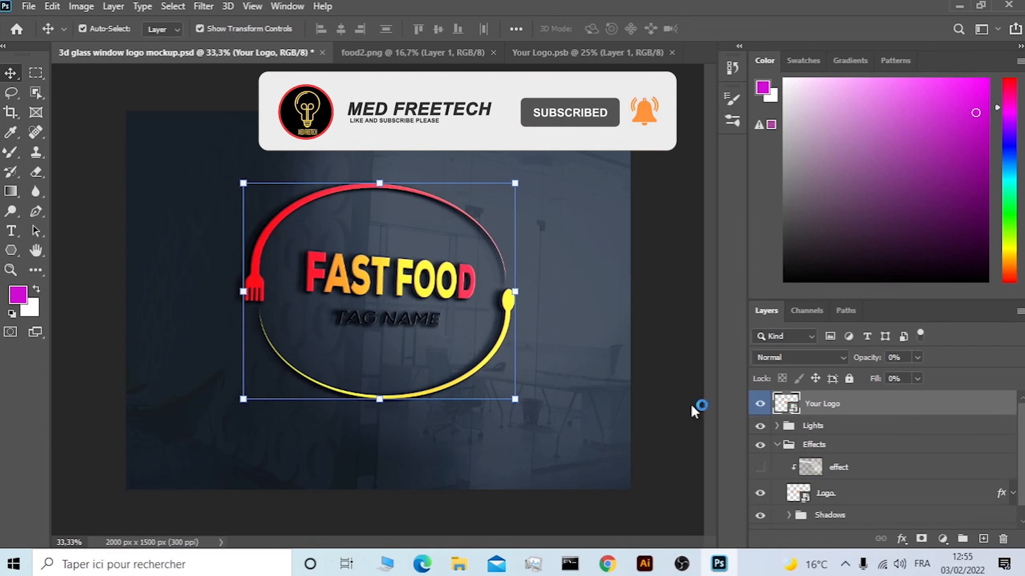
left_click(562, 174)
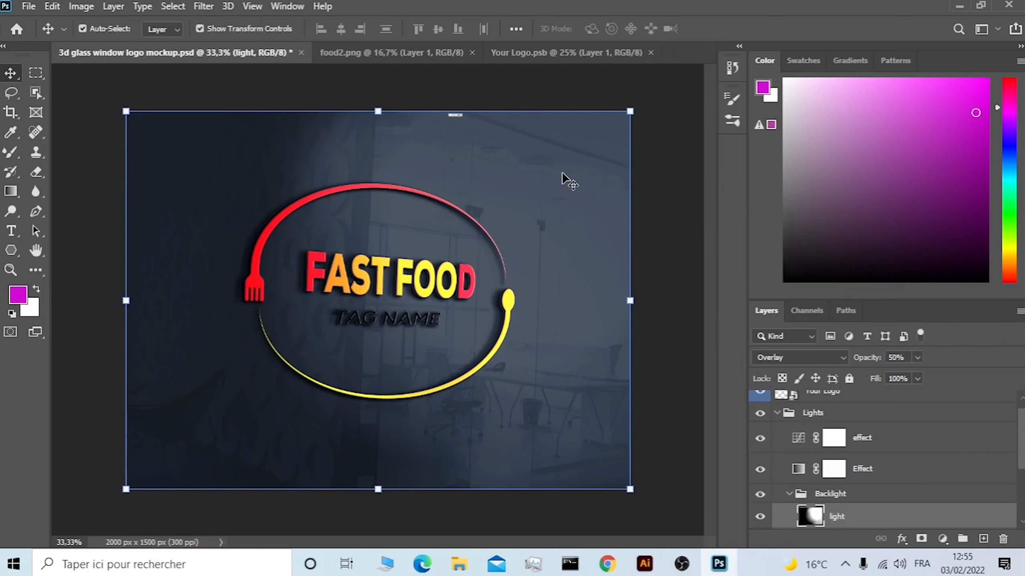